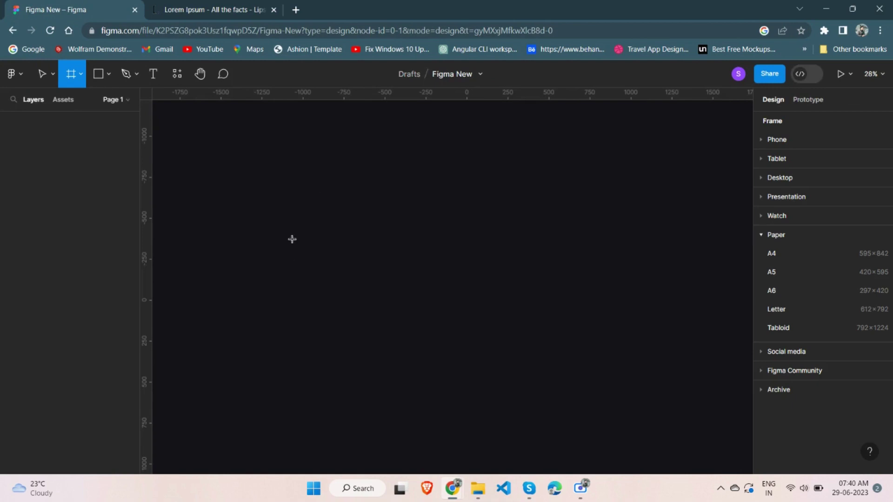
Step: Create a 100 × 100 frame on the empty canvas and apply auto layout to it
{"action": "left_click", "coordinate": [324, 218]}
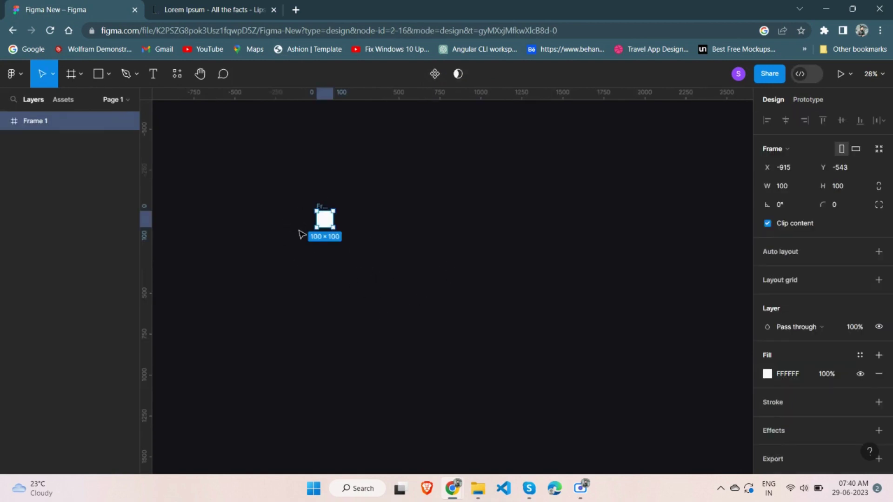
{"action": "scroll", "coordinate": [301, 234], "scroll_direction": "up", "scroll_amount": 2}
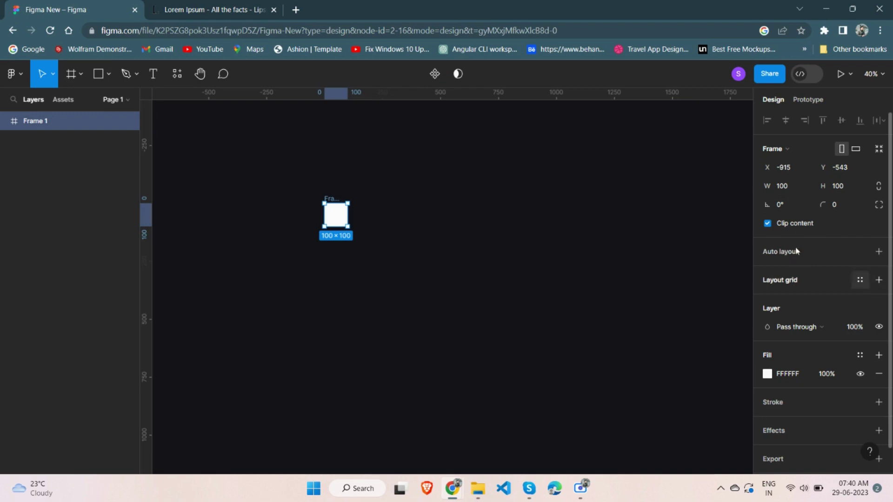
{"action": "left_click", "coordinate": [878, 252]}
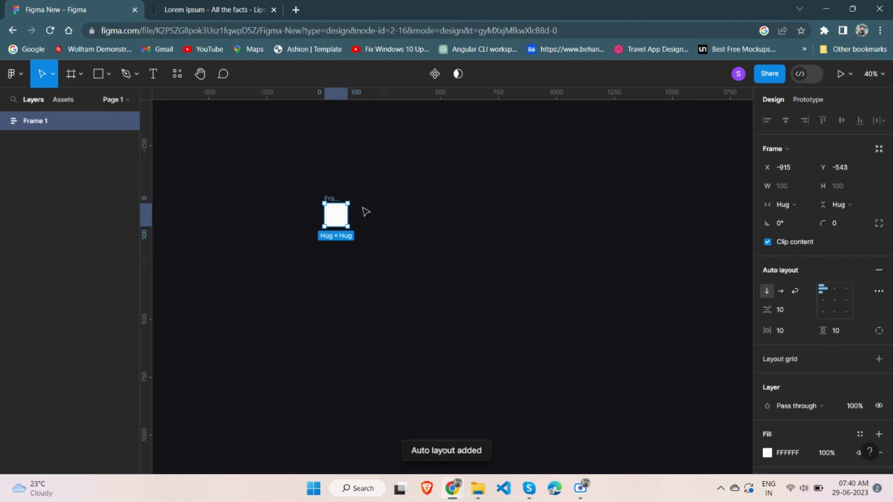
Step: Change the frame's fill to the dark document color 16151A and deselect the frame
{"action": "scroll", "coordinate": [344, 243], "scroll_direction": "up", "scroll_amount": 2}
{"action": "scroll", "coordinate": [344, 242], "scroll_direction": "down", "scroll_amount": 2}
{"action": "scroll", "coordinate": [776, 354], "scroll_direction": "down", "scroll_amount": 2}
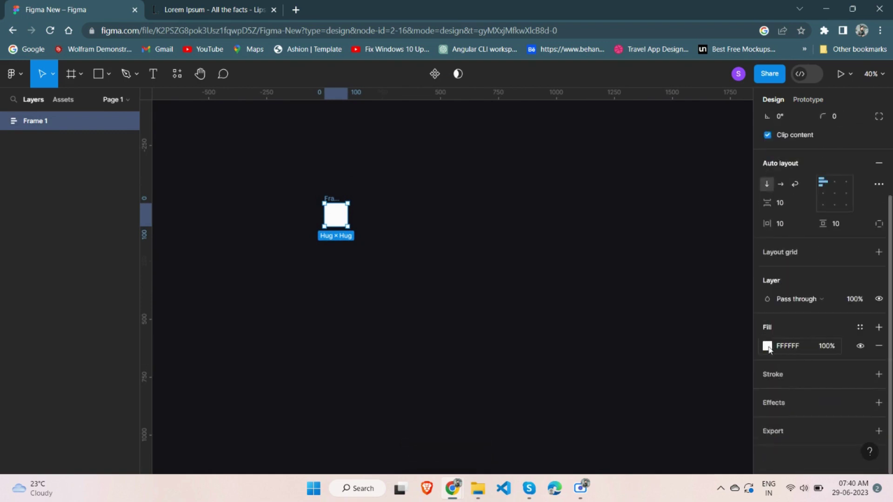
{"action": "left_click", "coordinate": [768, 347]}
{"action": "left_click", "coordinate": [642, 412]}
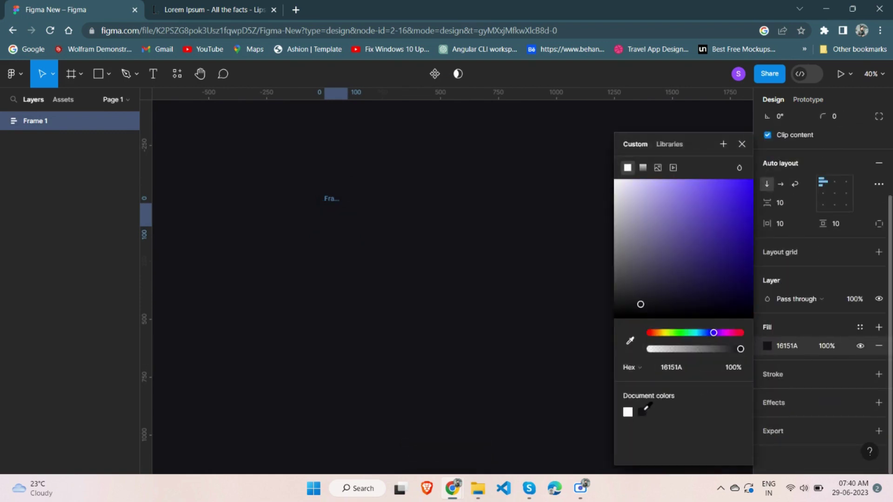
{"action": "scroll", "coordinate": [319, 233], "scroll_direction": "up", "scroll_amount": 3}
{"action": "left_click", "coordinate": [444, 205]}
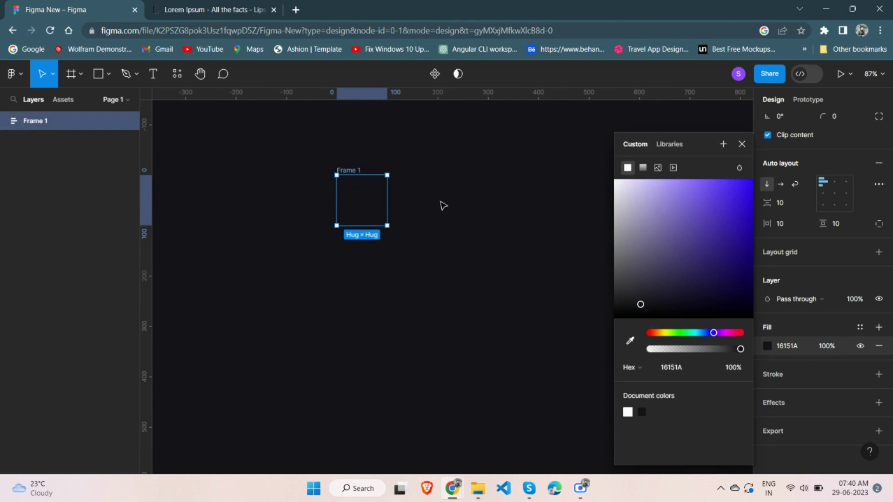
Step: Copy the cartoon-character-with-yellow-jacket-sunglasses image from File Explorer and paste it into Frame 1 in Figma
{"action": "left_click", "coordinate": [477, 488]}
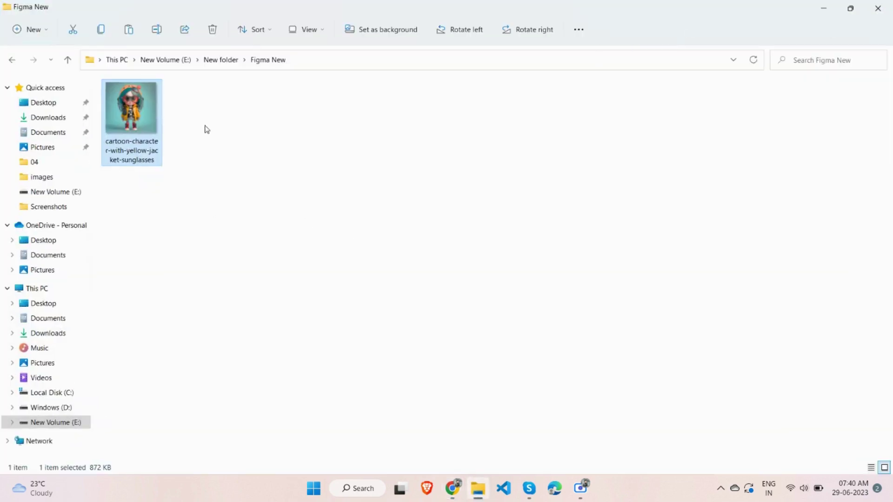
{"action": "left_click", "coordinate": [827, 9]}
{"action": "left_click", "coordinate": [359, 186]}
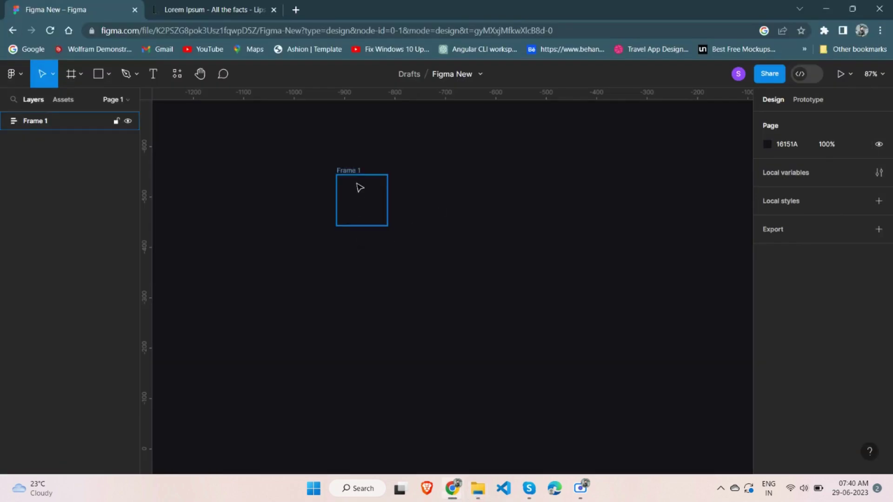
{"action": "key", "text": "ctrl+v"}
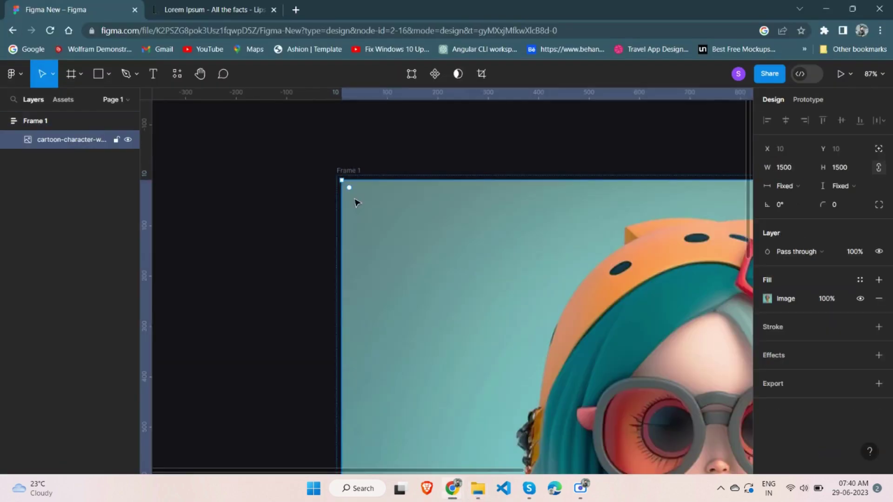
{"action": "scroll", "coordinate": [349, 193], "scroll_direction": "down", "scroll_amount": 5, "text": "ctrl"}
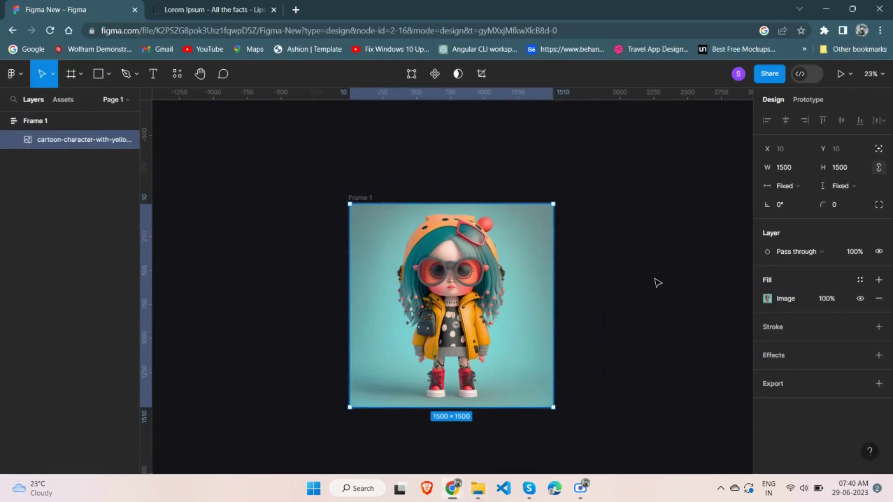
Step: Resize the pasted character image to 200 × 200 with its proportions locked
{"action": "left_click", "coordinate": [792, 170]}
{"action": "type", "text": "200"}
{"action": "key", "text": "Return"}
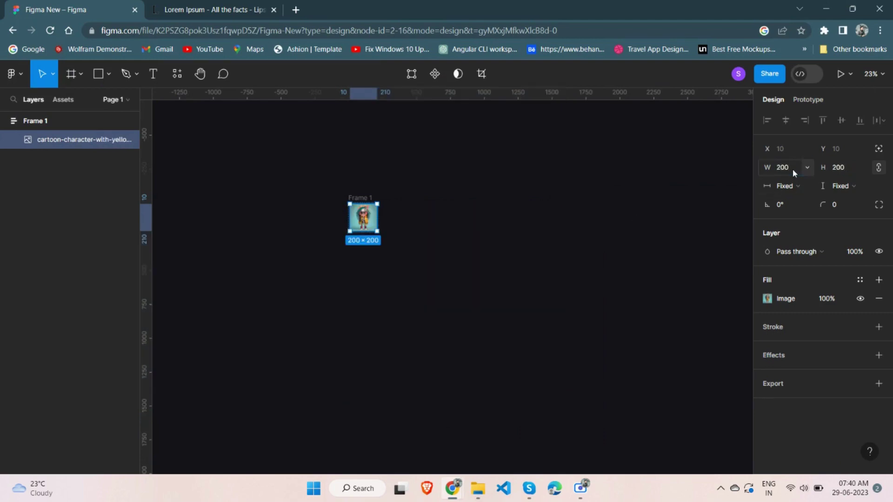
Step: Set the horizontal and vertical auto layout padding of Frame 1 to 16
{"action": "scroll", "coordinate": [326, 219], "scroll_direction": "up", "scroll_amount": 4, "text": "ctrl"}
{"action": "scroll", "coordinate": [456, 195], "scroll_direction": "up", "scroll_amount": 5, "text": "ctrl"}
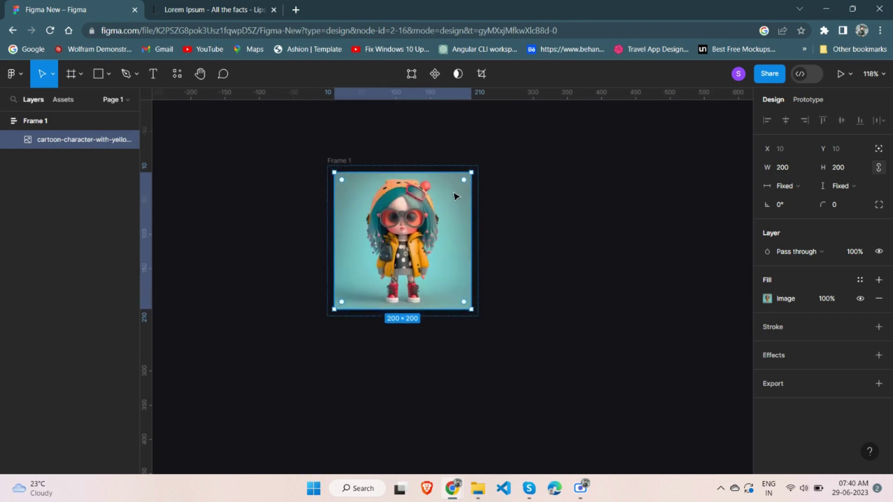
{"action": "key", "text": "shift+Return"}
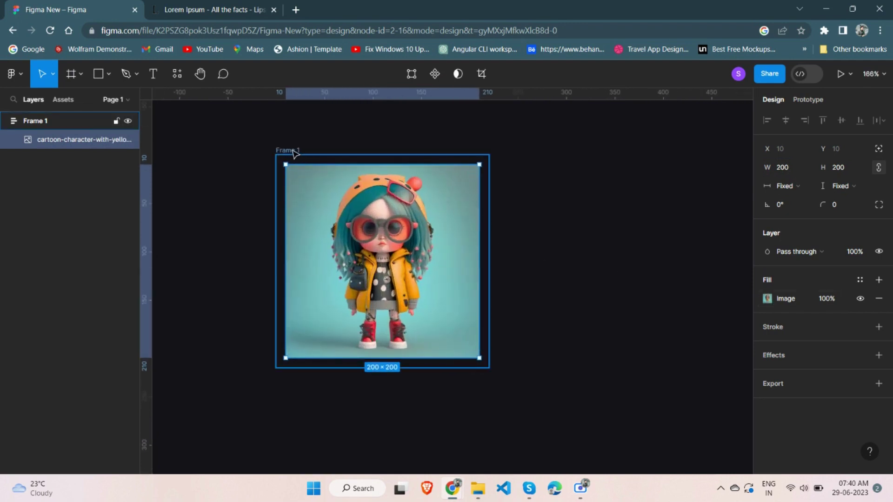
{"action": "key", "text": "shift+a"}
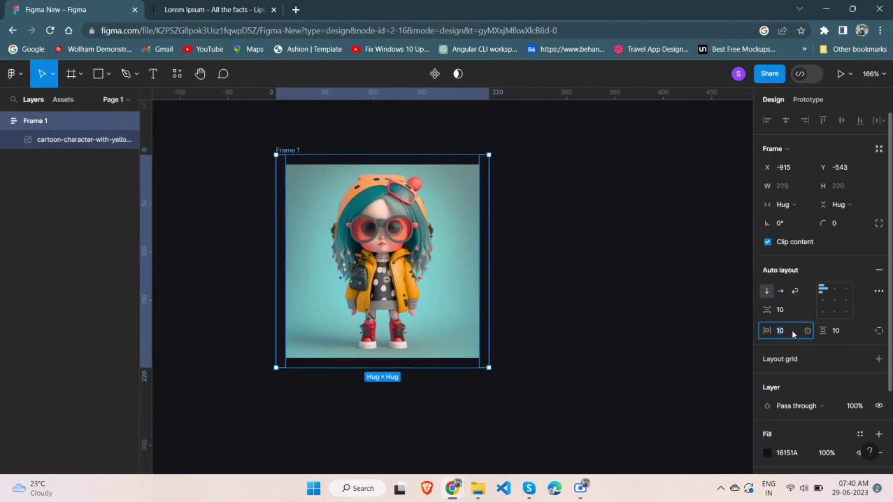
{"action": "type", "text": "16"}
{"action": "key", "text": "Tab"}
{"action": "type", "text": "16"}
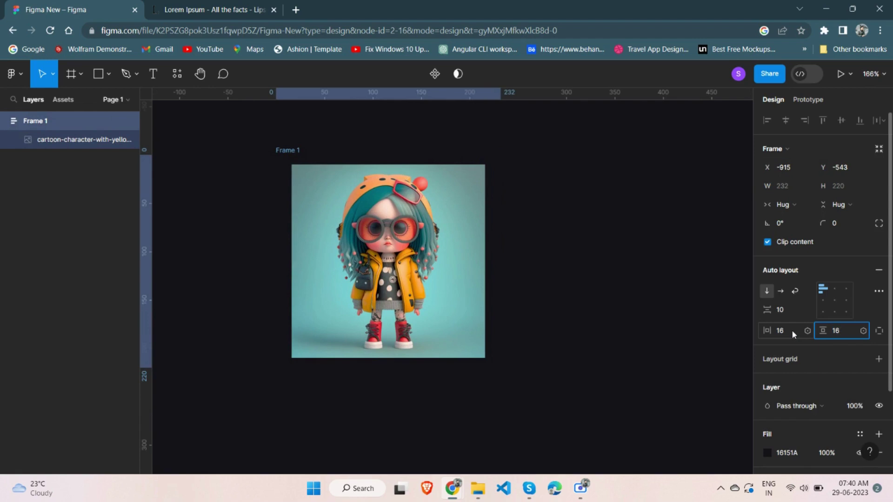
Step: Set Frame 1's auto layout item spacing to 16 and its direction to horizontal
{"action": "left_click", "coordinate": [789, 310]}
{"action": "type", "text": "1"}
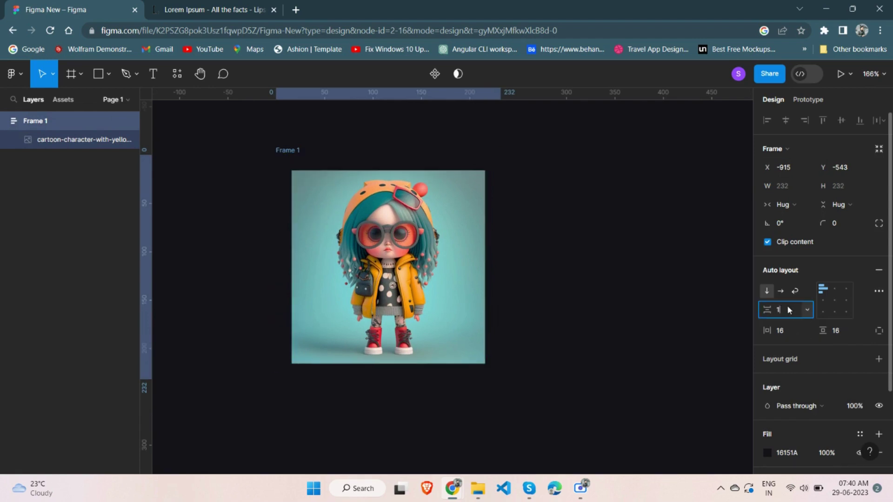
{"action": "type", "text": "6"}
{"action": "key", "text": "Return"}
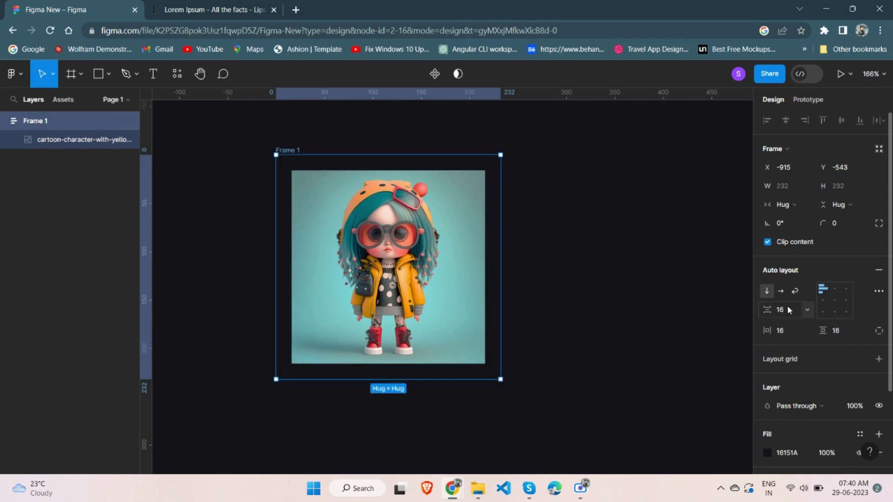
{"action": "left_click", "coordinate": [781, 291]}
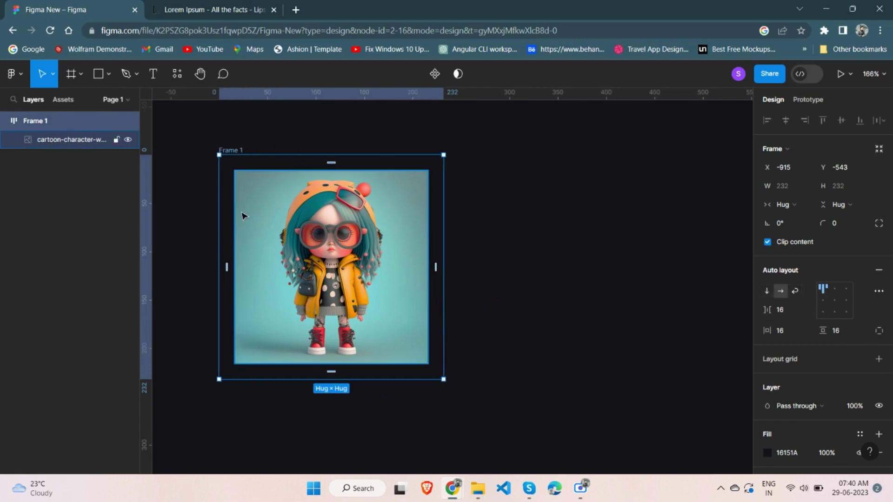
Step: Add a nested 100 × 100 frame inside Frame 1, beside the character image
{"action": "scroll", "coordinate": [242, 216], "scroll_direction": "down", "scroll_amount": 1}
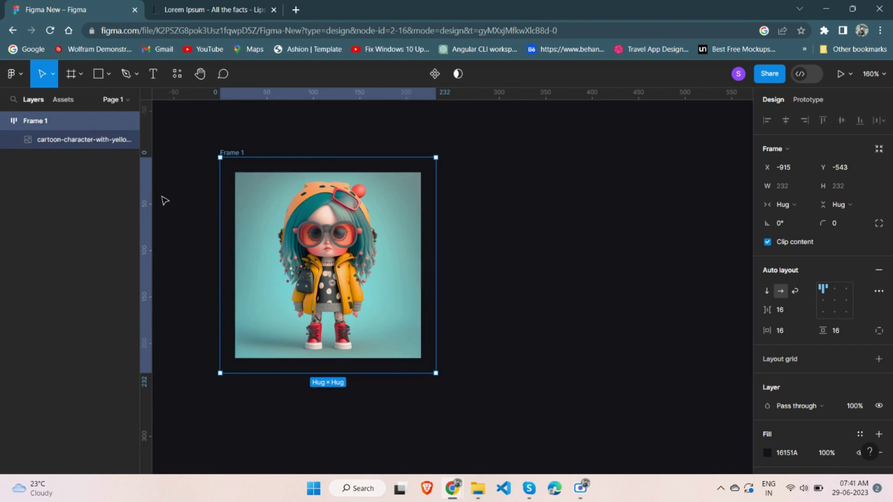
{"action": "left_click", "coordinate": [73, 75]}
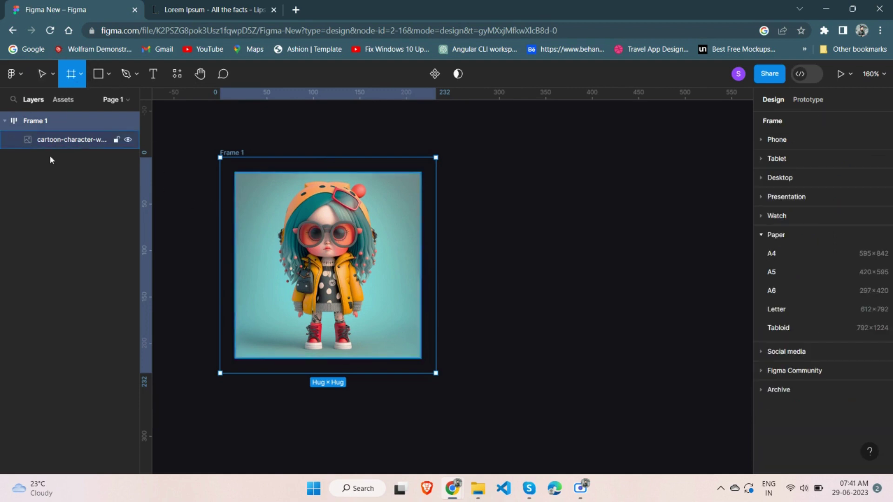
{"action": "left_click", "coordinate": [436, 173]}
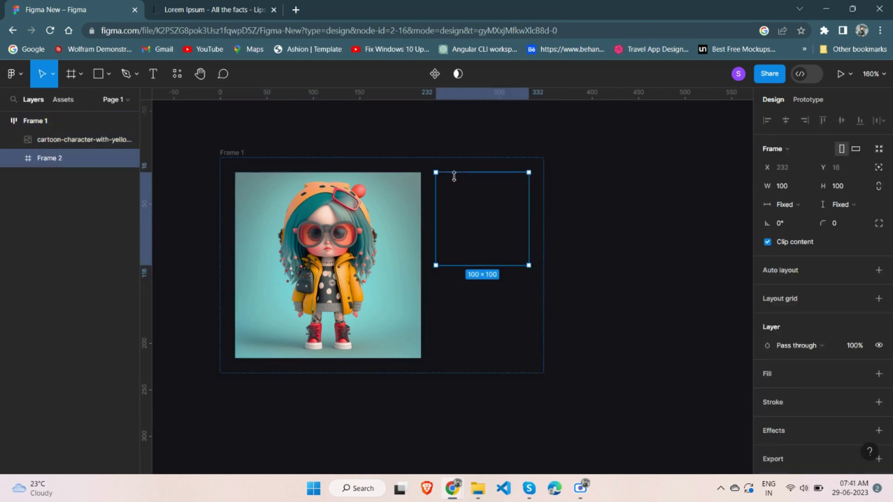
Step: Set both the width and the height of the nested Frame 2 to Fill container
{"action": "left_click", "coordinate": [794, 206]}
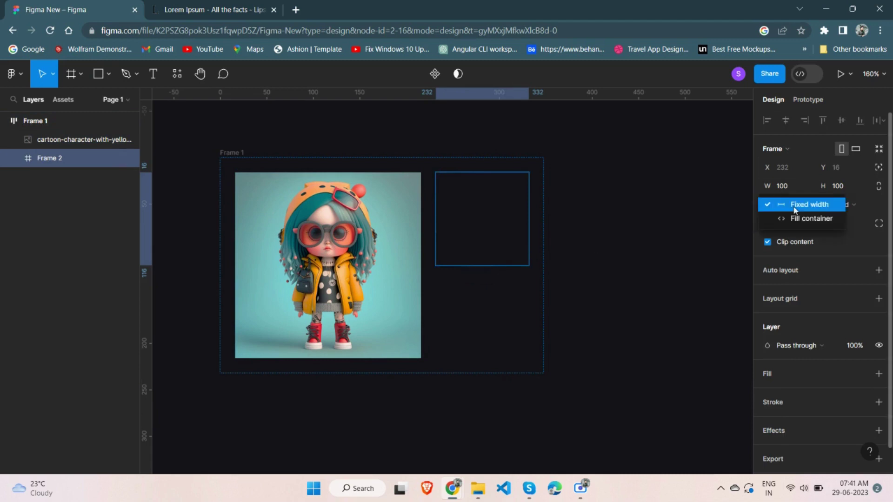
{"action": "left_click", "coordinate": [811, 218]}
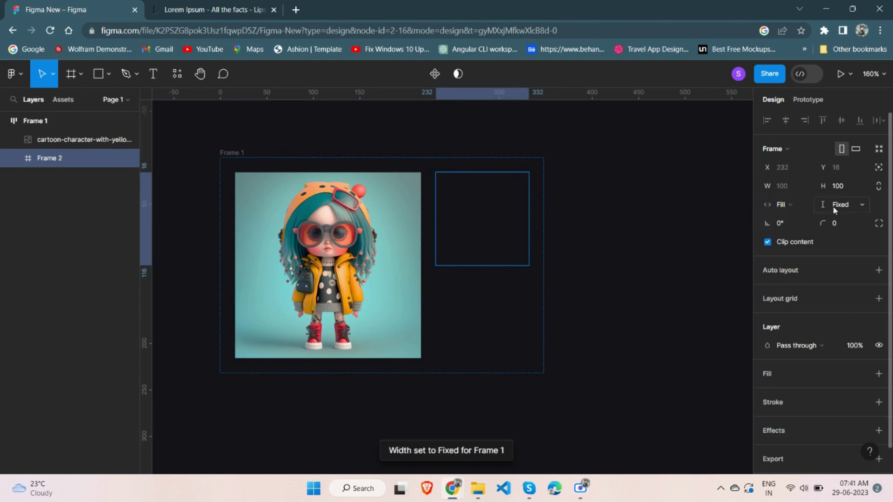
{"action": "left_click", "coordinate": [837, 205]}
{"action": "left_click", "coordinate": [833, 218]}
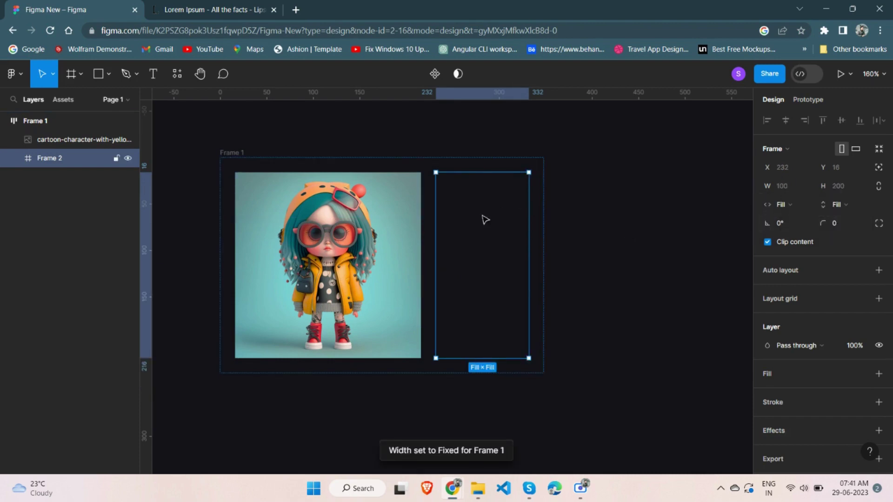
Step: Add a text layer reading "Cute Girl" inside Frame 2, near its upper edge
{"action": "left_click", "coordinate": [153, 74]}
{"action": "left_click", "coordinate": [440, 193]}
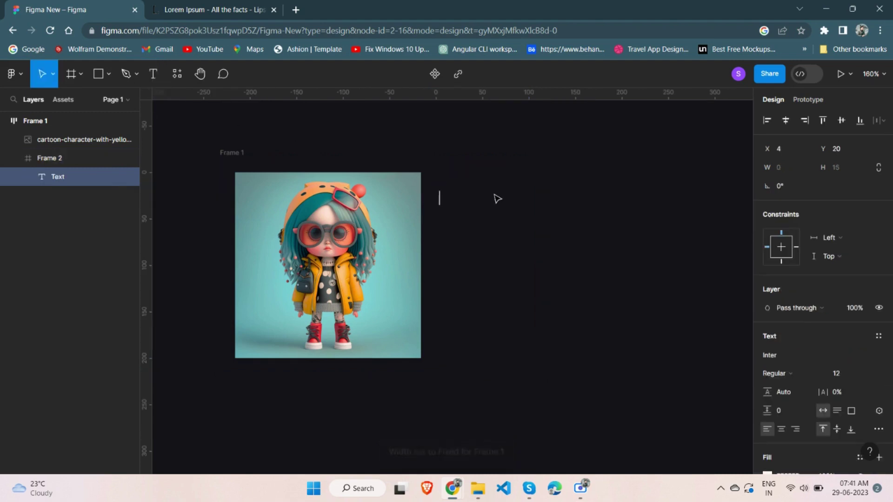
{"action": "type", "text": "C"}
{"action": "key", "text": "Escape"}
{"action": "type", "text": "u"}
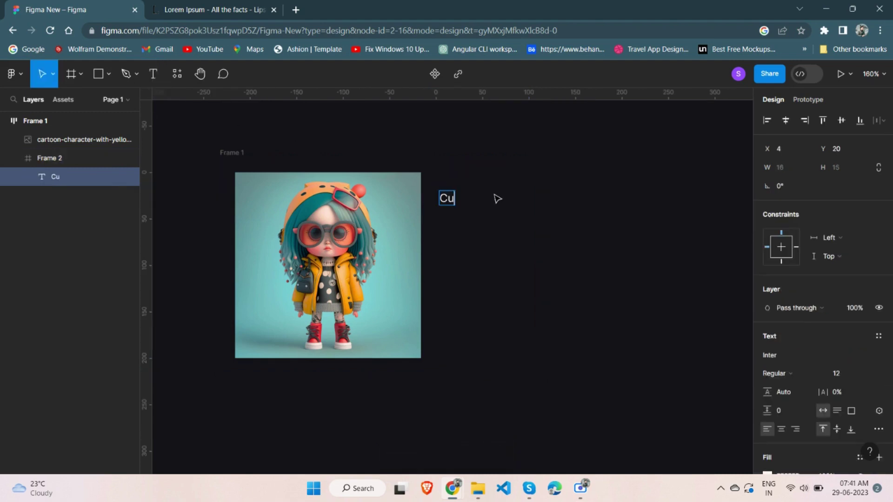
{"action": "type", "text": "te GIrl"}
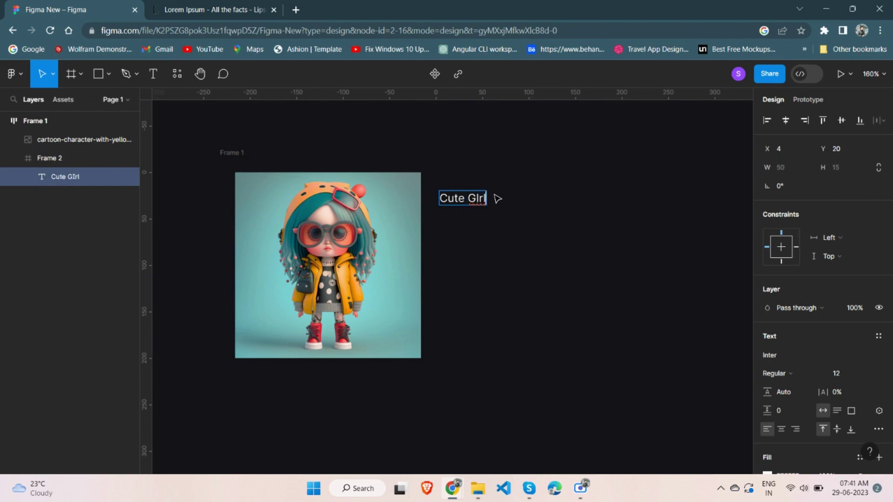
{"action": "key", "text": "BackSpace"}
{"action": "key", "text": "BackSpace"}
{"action": "key", "text": "BackSpace"}
{"action": "type", "text": "irl"}
{"action": "key", "text": "Escape"}
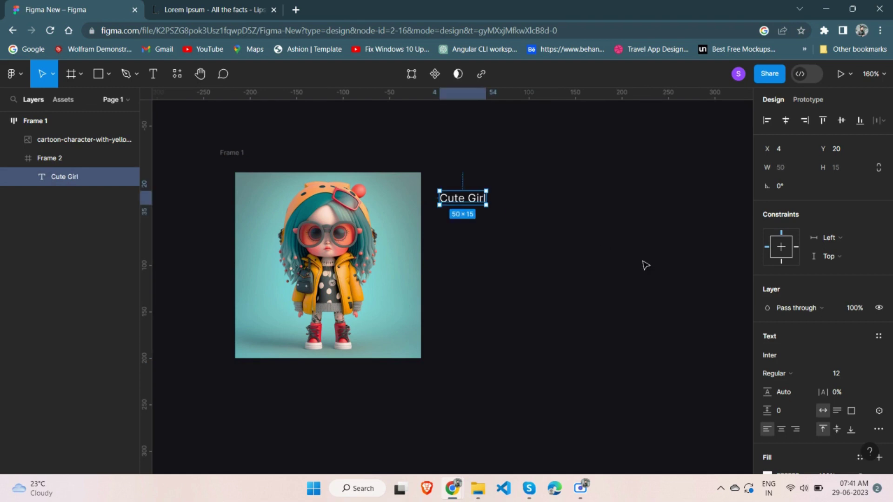
Step: Give the Cute Girl text the Semi Bold weight and the Roboto font
{"action": "left_click", "coordinate": [775, 373]}
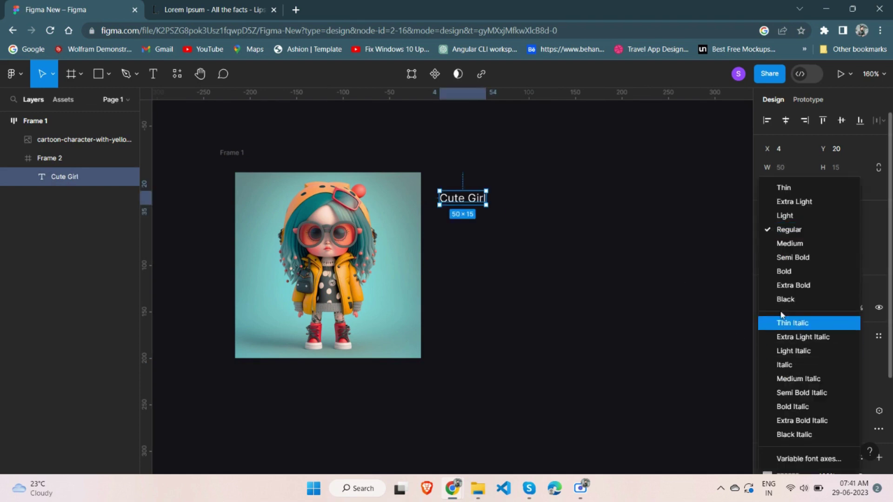
{"action": "left_click", "coordinate": [791, 258]}
{"action": "left_click", "coordinate": [791, 355]}
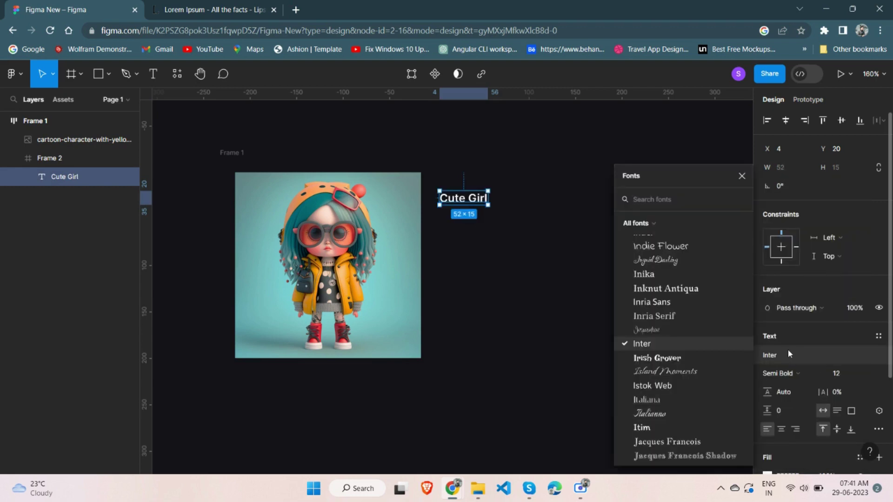
{"action": "type", "text": "robo"}
{"action": "key", "text": "Return"}
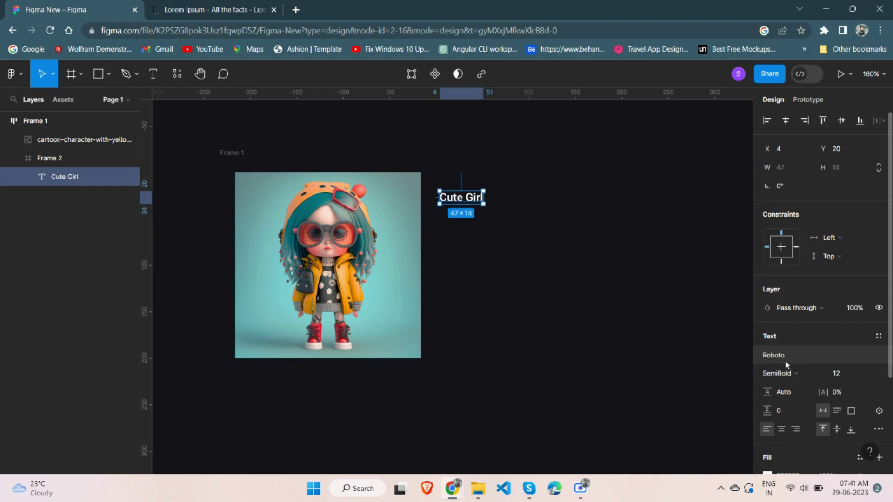
Step: Set the Cute Girl text's font size to 24 and its weight to Medium
{"action": "left_click", "coordinate": [840, 373]}
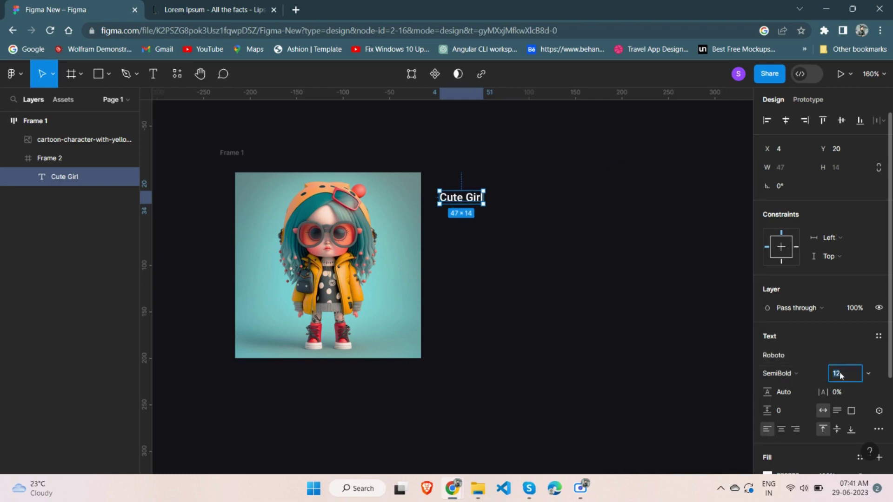
{"action": "type", "text": "24"}
{"action": "key", "text": "Return"}
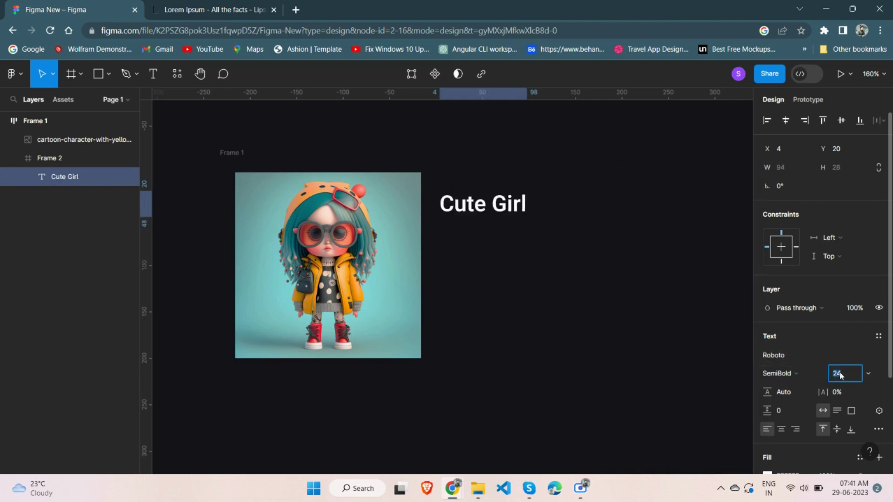
{"action": "left_click", "coordinate": [796, 373]}
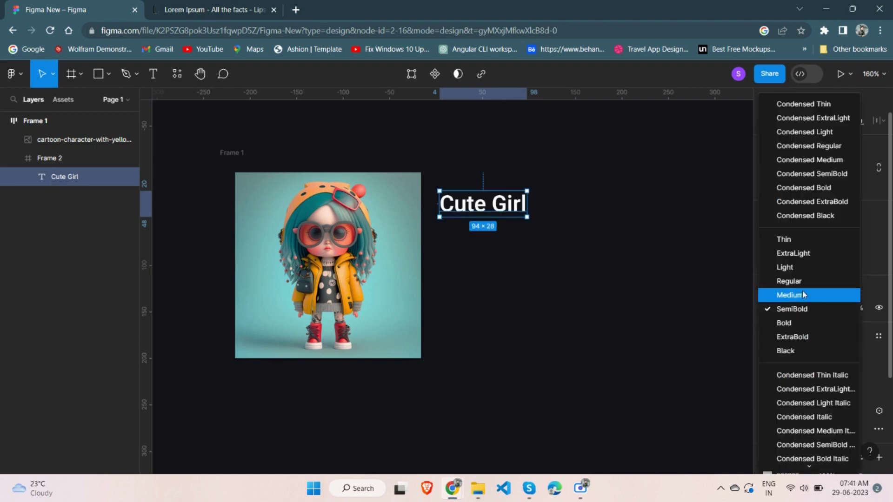
{"action": "left_click", "coordinate": [804, 294]}
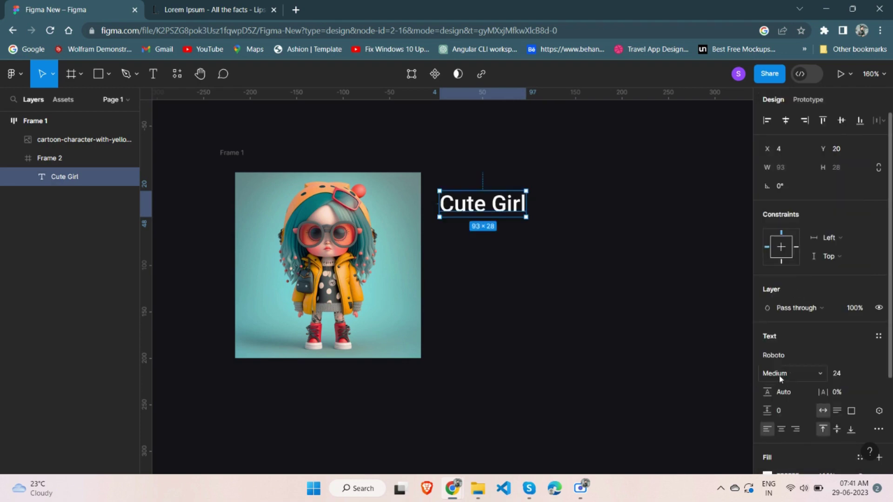
Step: Try the Regular weight on the Cute Girl text and return it to Medium
{"action": "left_click", "coordinate": [774, 373]}
{"action": "left_click", "coordinate": [787, 281]}
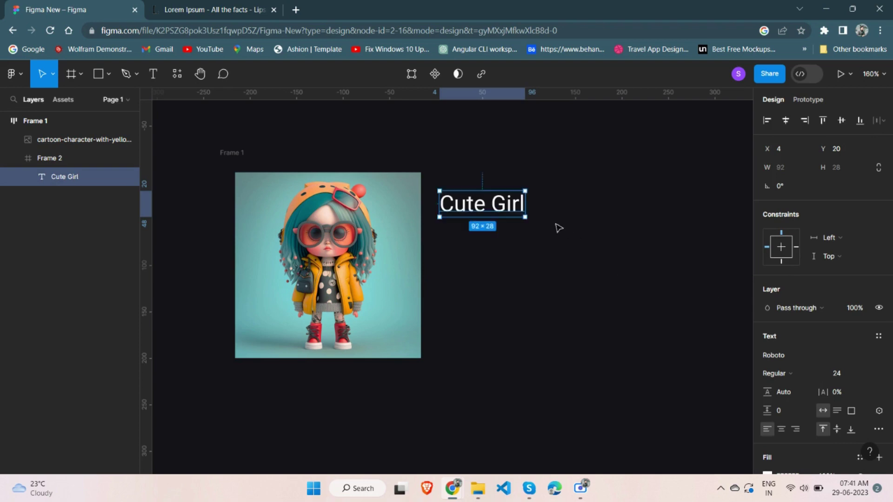
{"action": "left_click", "coordinate": [786, 374]}
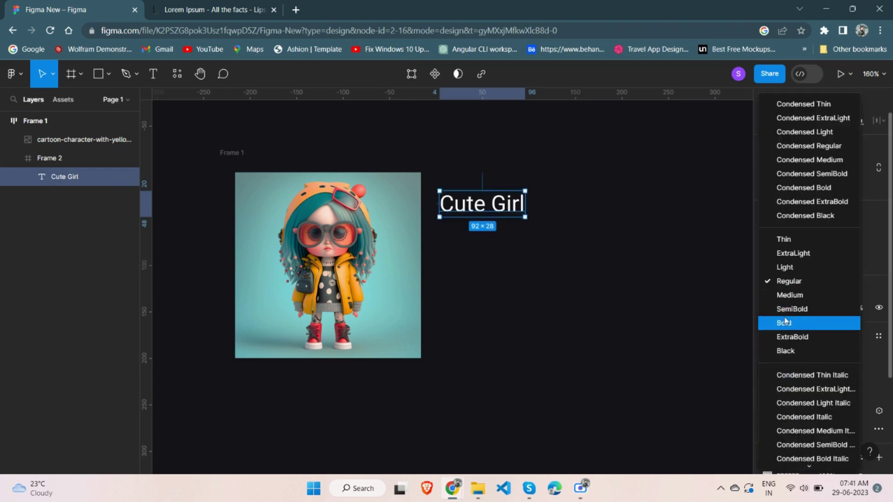
{"action": "left_click", "coordinate": [796, 293]}
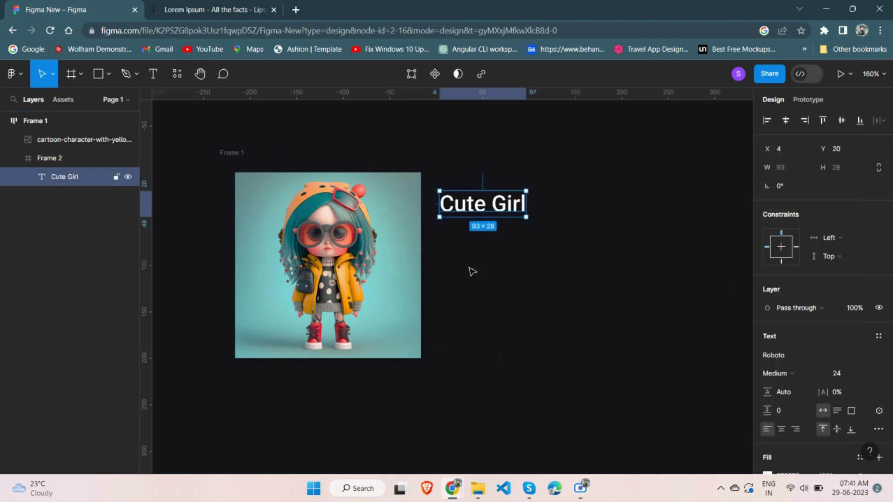
Step: Add auto layout to the nested Frame 2
{"action": "left_click", "coordinate": [478, 291]}
{"action": "scroll", "coordinate": [794, 357], "scroll_direction": "down", "scroll_amount": 3}
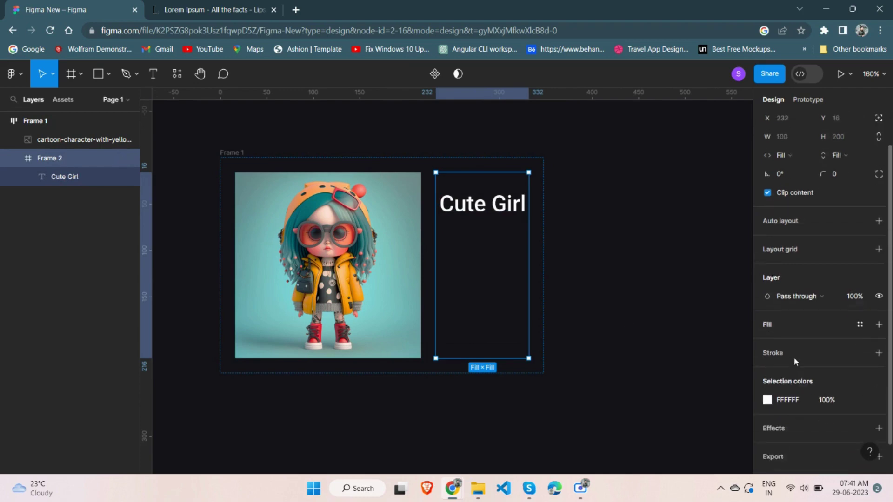
{"action": "scroll", "coordinate": [811, 280], "scroll_direction": "up", "scroll_amount": 3}
{"action": "left_click", "coordinate": [879, 270]}
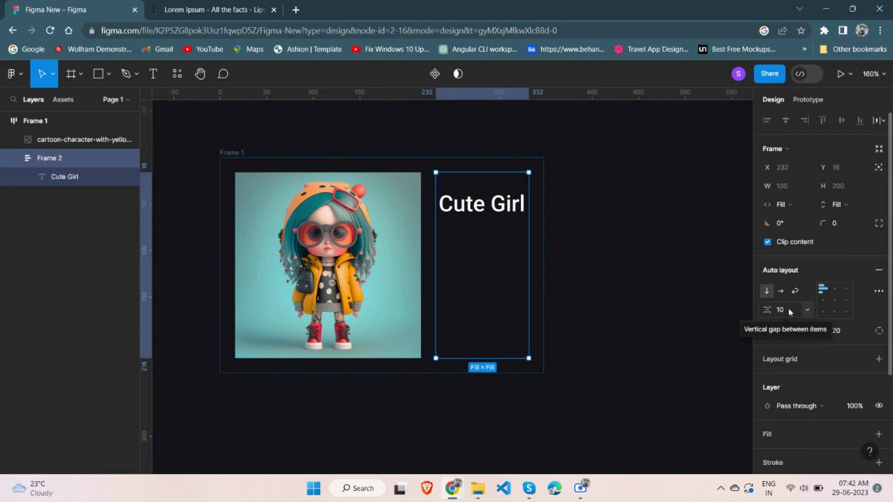
Step: Set Frame 2's horizontal and vertical padding to 0
{"action": "left_click", "coordinate": [791, 331]}
{"action": "type", "text": "3"}
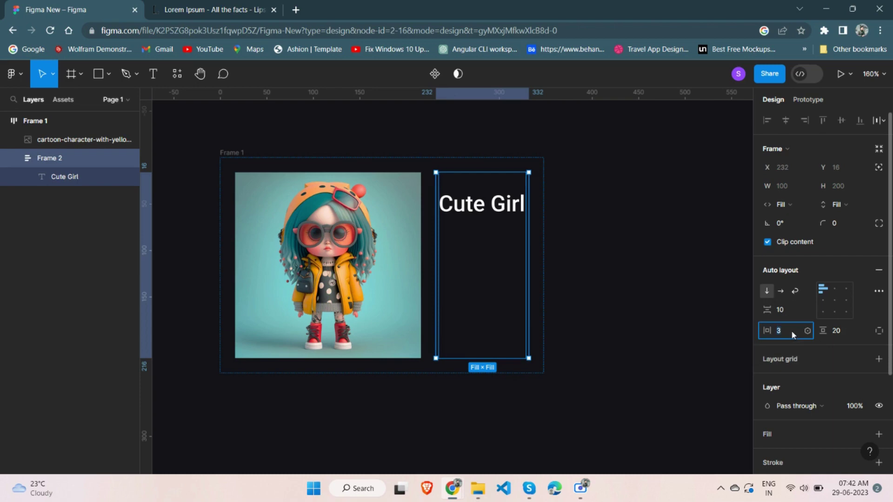
{"action": "key", "text": "Tab"}
{"action": "type", "text": "0"}
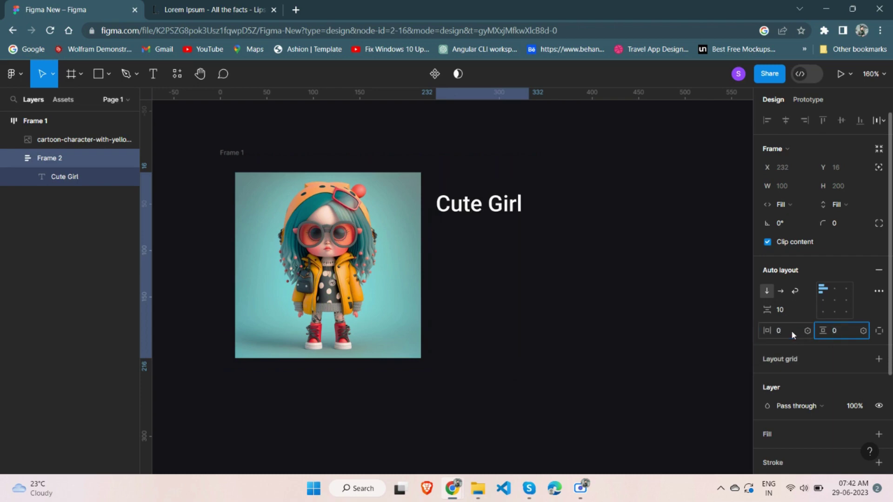
{"action": "key", "text": "Return"}
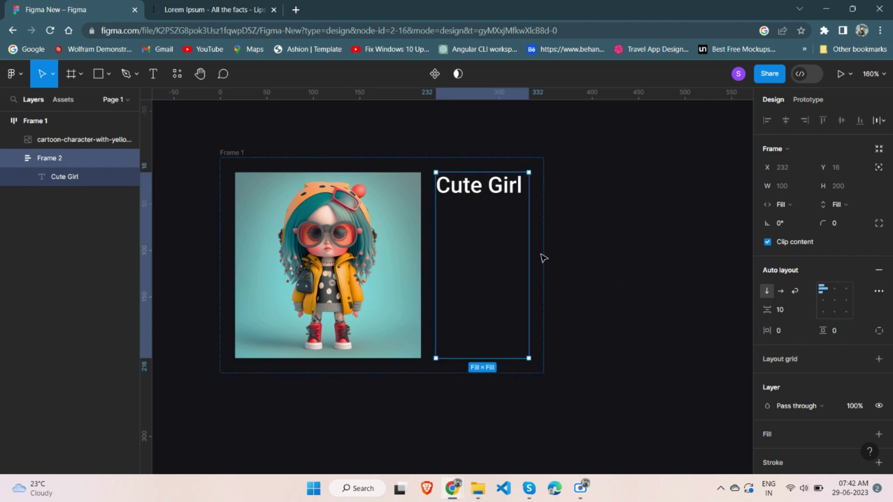
{"action": "left_click", "coordinate": [587, 229]}
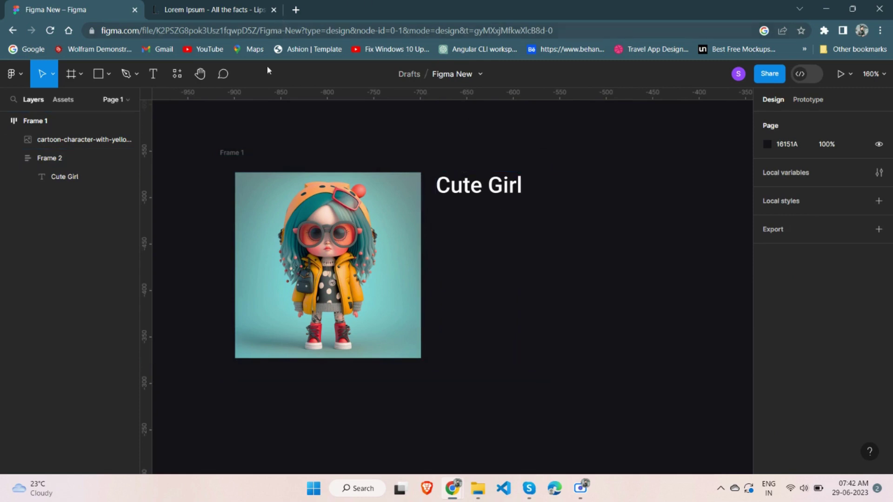
Step: Add a stroke to Frame 1 in white (FFFFFF) from the document colors
{"action": "left_click", "coordinate": [234, 157]}
{"action": "scroll", "coordinate": [831, 286], "scroll_direction": "down", "scroll_amount": 5}
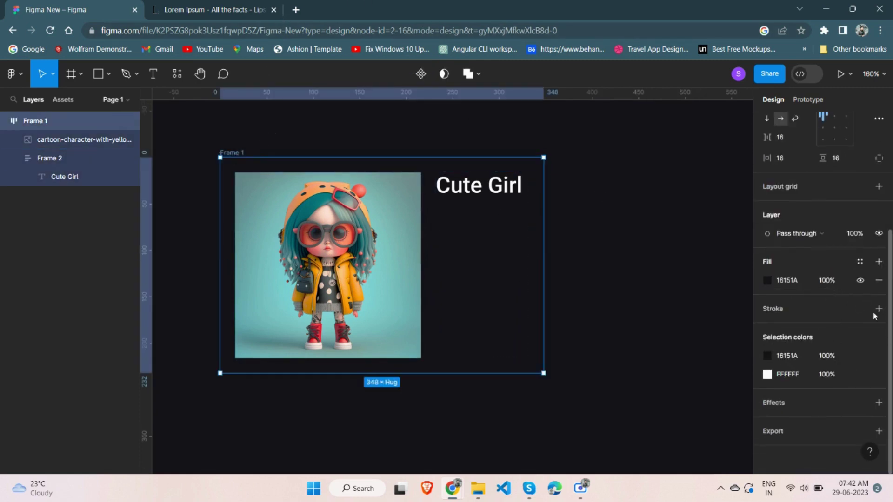
{"action": "left_click", "coordinate": [879, 309]}
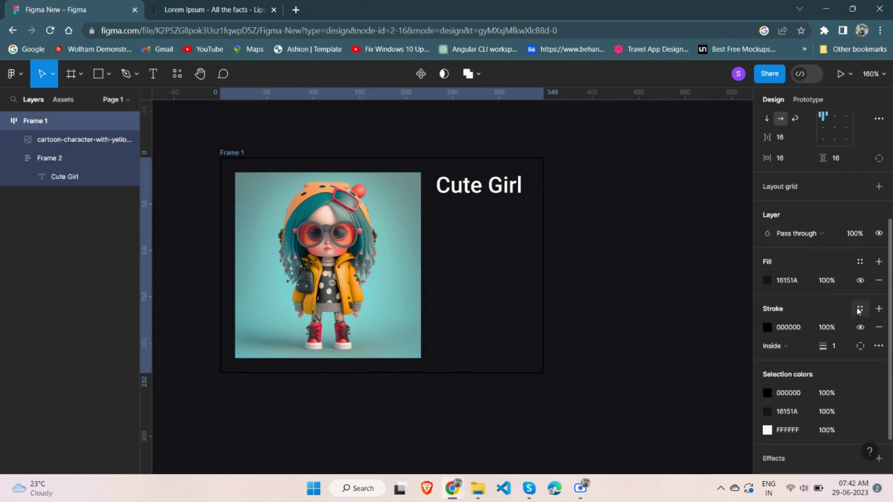
{"action": "left_click", "coordinate": [767, 328]}
{"action": "left_click", "coordinate": [645, 410]}
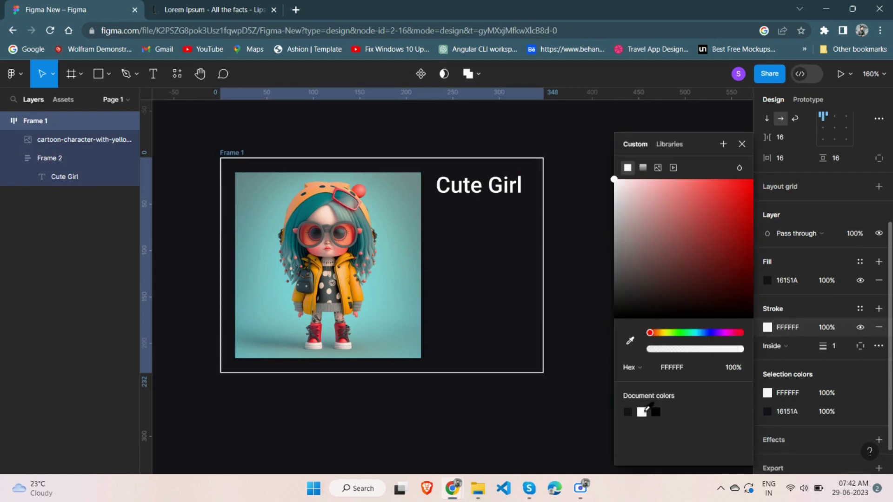
Step: Set Frame 1's corner radius to 10
{"action": "scroll", "coordinate": [846, 164], "scroll_direction": "up", "scroll_amount": 4}
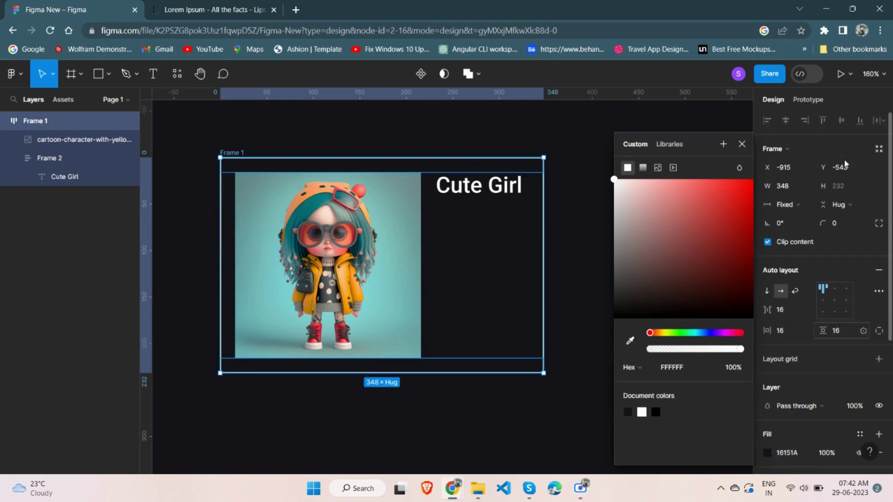
{"action": "left_click", "coordinate": [853, 225]}
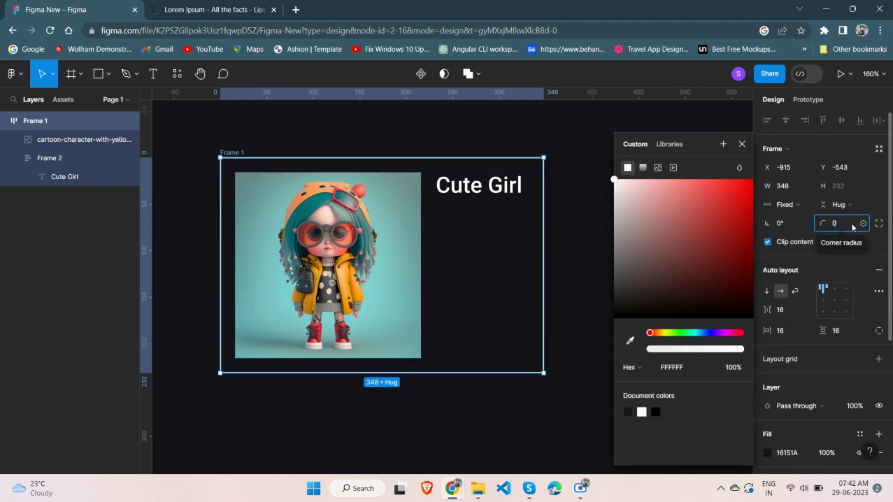
{"action": "type", "text": "16"}
{"action": "key", "text": "Return"}
Step: Set the cartoon character image's corner radius to 6
{"action": "left_click", "coordinate": [352, 232]}
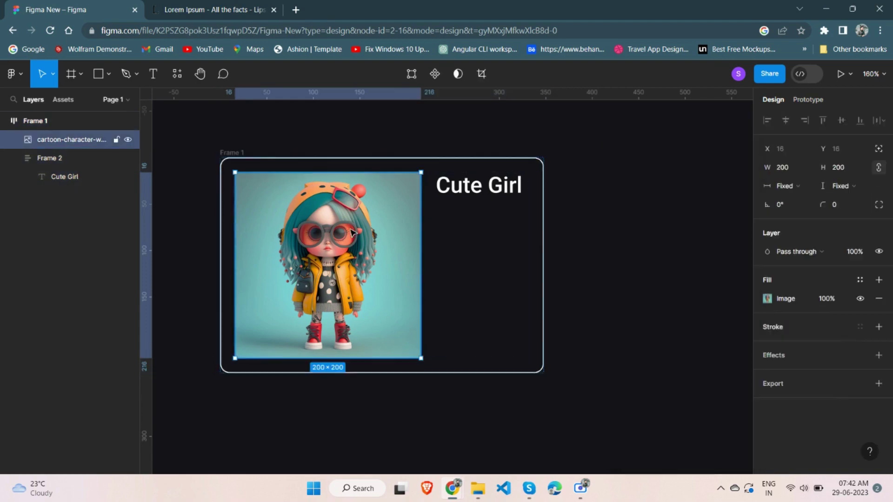
{"action": "left_click", "coordinate": [843, 205]}
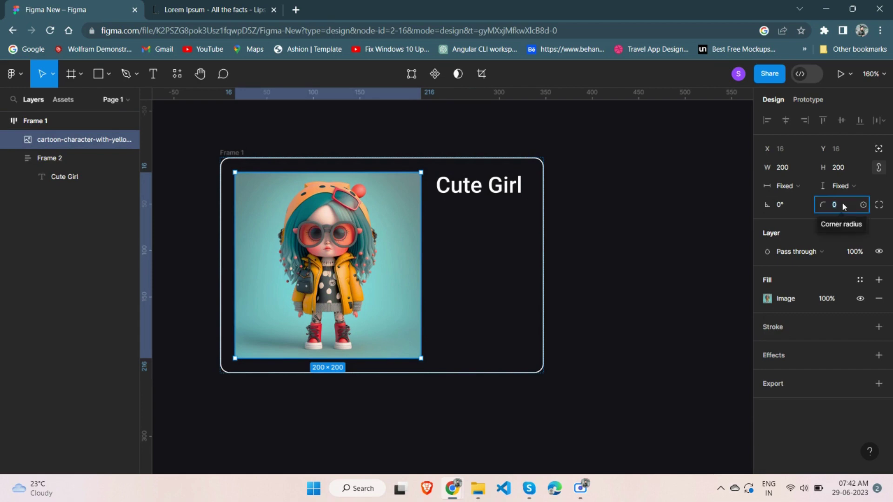
{"action": "type", "text": "8"}
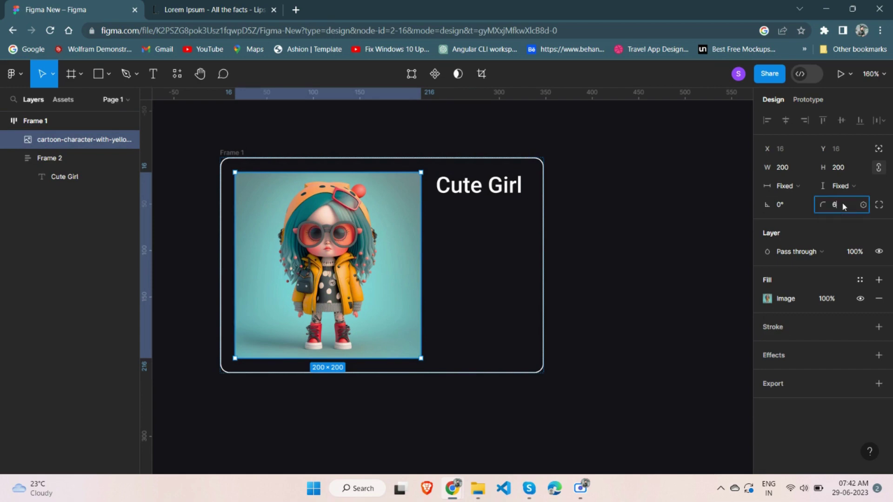
{"action": "key", "text": "Return"}
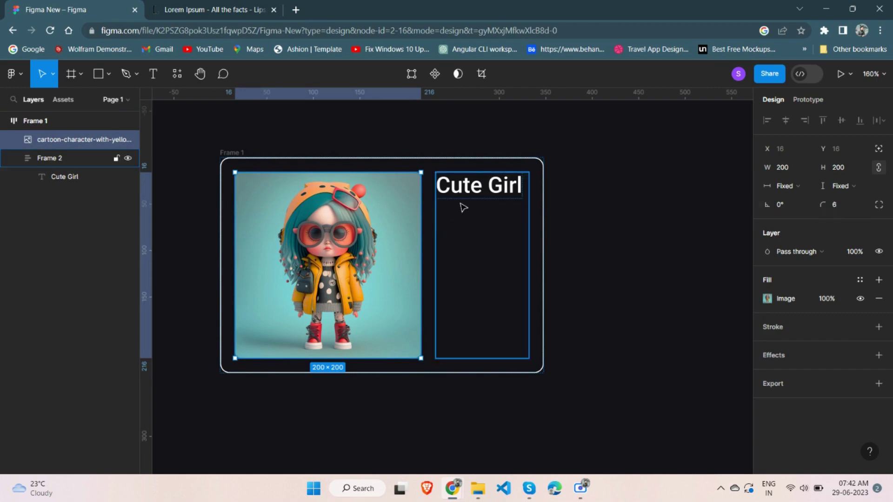
Step: Switch to the lipsum.com page and copy the "What is Lorem Ipsum?" passage from its beginning through "type specimen book"
{"action": "left_click", "coordinate": [227, 10]}
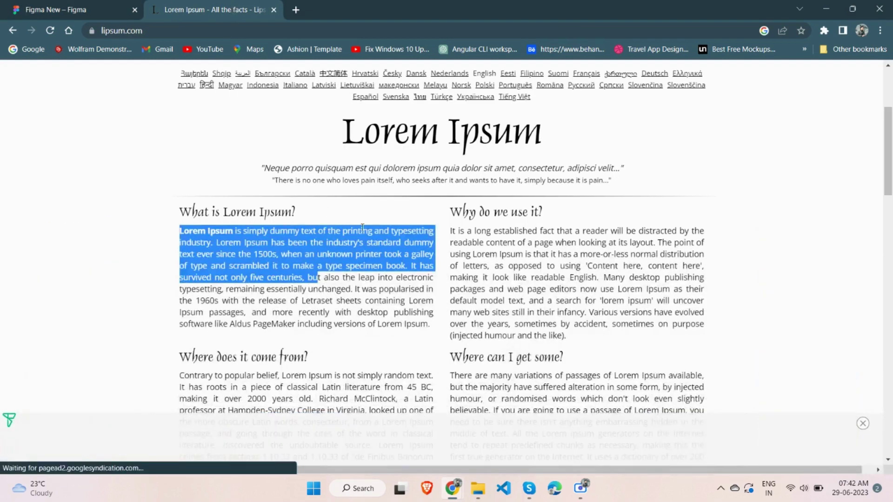
{"action": "left_click", "coordinate": [298, 265]}
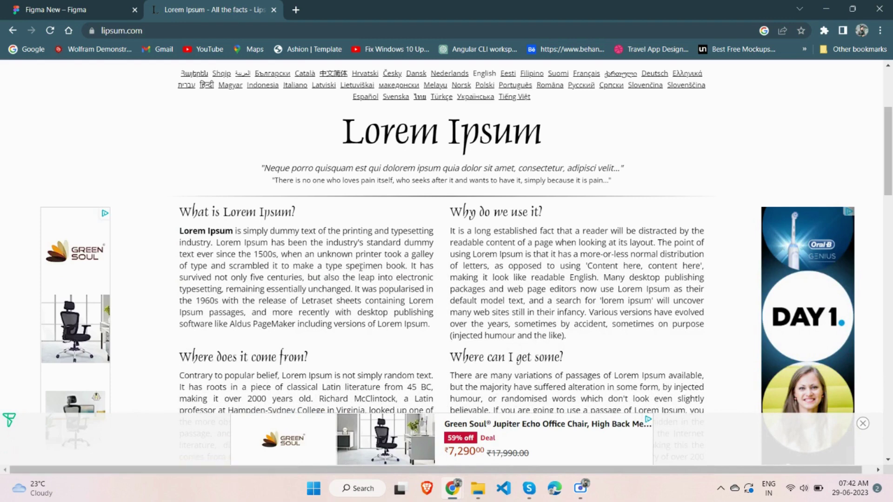
{"action": "left_click_drag", "start_coordinate": [405, 267], "coordinate": [180, 232]}
{"action": "key", "text": "ctrl+c"}
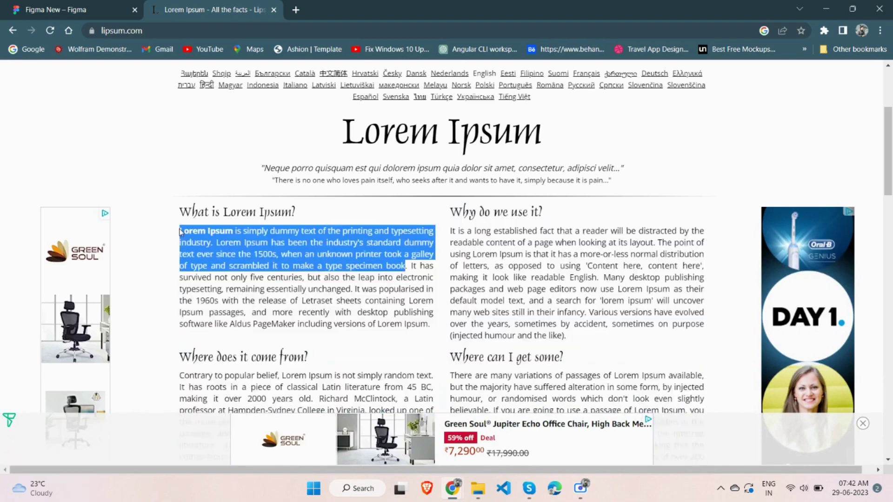
Step: Return to Figma and add a text layer below Cute Girl in Frame 2 containing the copied Lorem Ipsum passage
{"action": "left_click", "coordinate": [87, 5]}
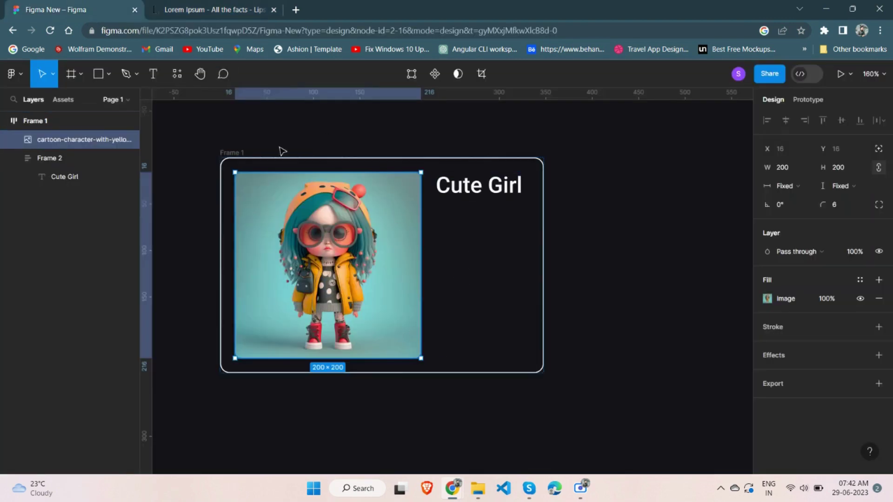
{"action": "key", "text": "t"}
{"action": "left_click", "coordinate": [484, 224]}
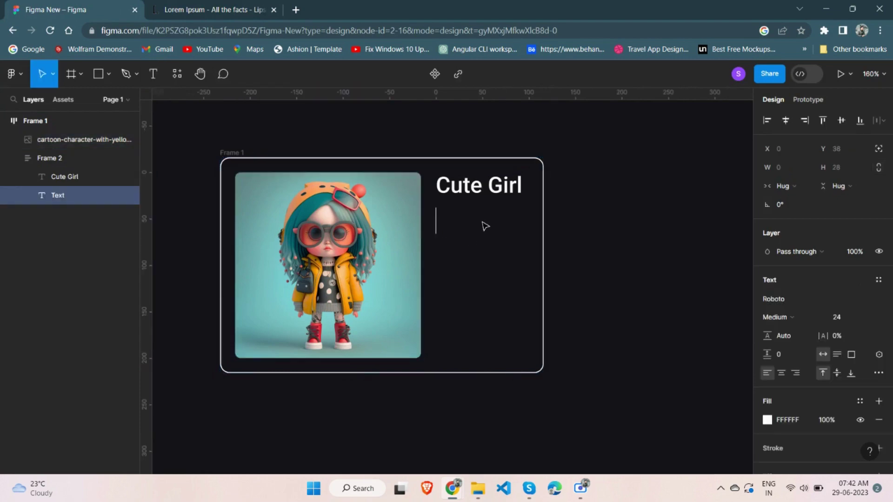
{"action": "key", "text": "ctrl+v"}
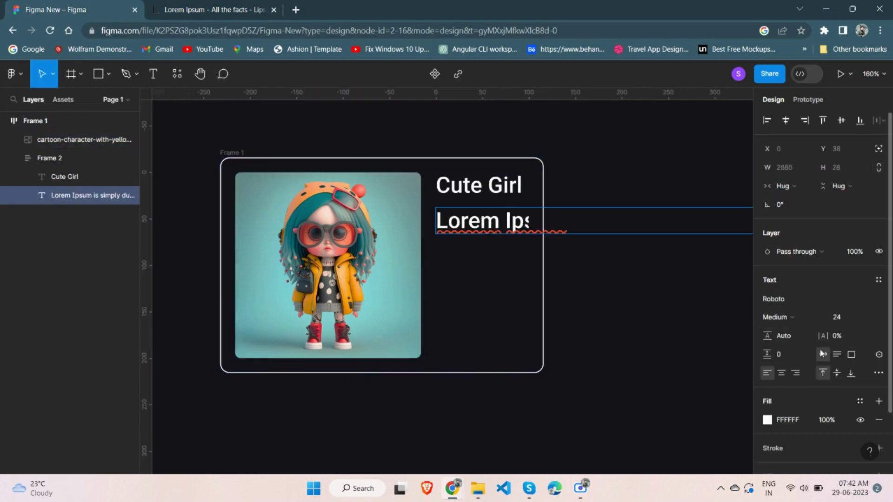
Step: Set the Lorem Ipsum text to auto height with a fixed width of 200
{"action": "left_click", "coordinate": [838, 355]}
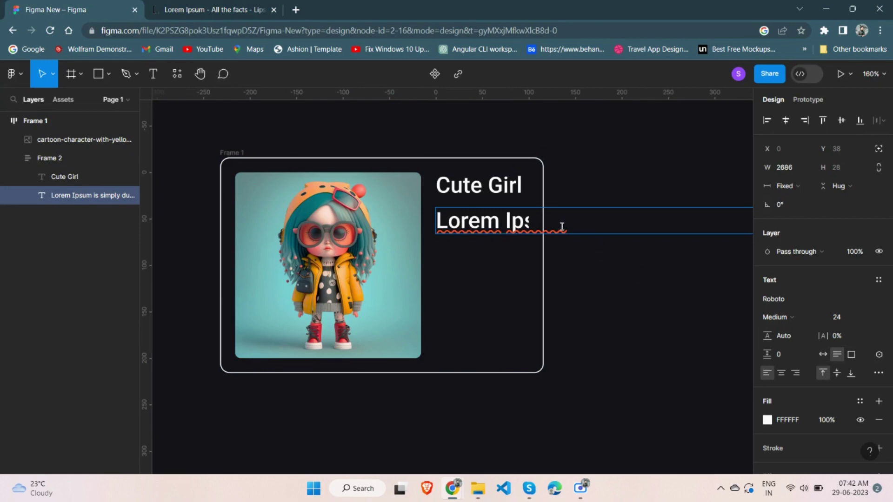
{"action": "left_click", "coordinate": [794, 170]}
{"action": "type", "text": "200"}
{"action": "key", "text": "Return"}
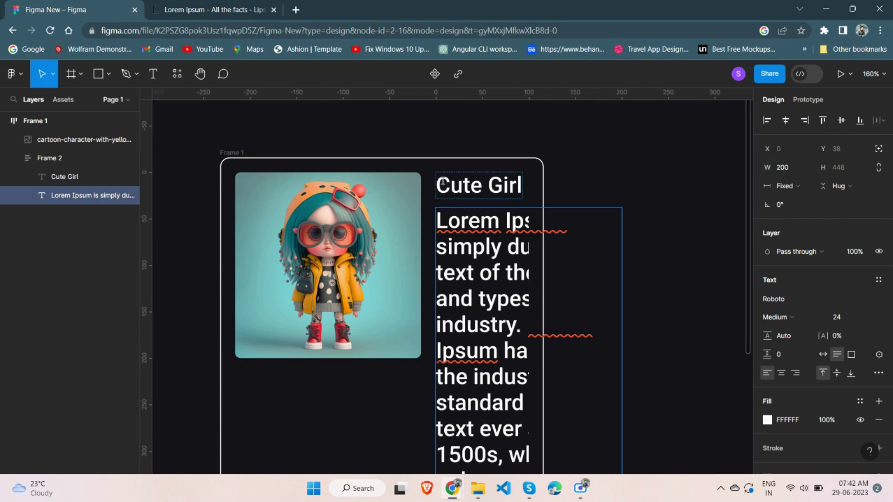
Step: Keep Frame 2's height at Fill container and set its width to Hug contents
{"action": "left_click", "coordinate": [48, 164]}
{"action": "left_click", "coordinate": [845, 205]}
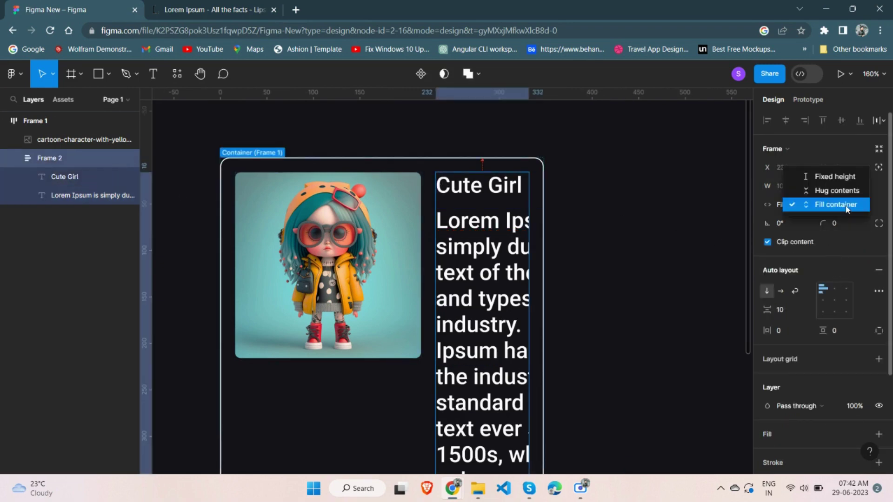
{"action": "left_click", "coordinate": [847, 208]}
{"action": "left_click", "coordinate": [792, 203]}
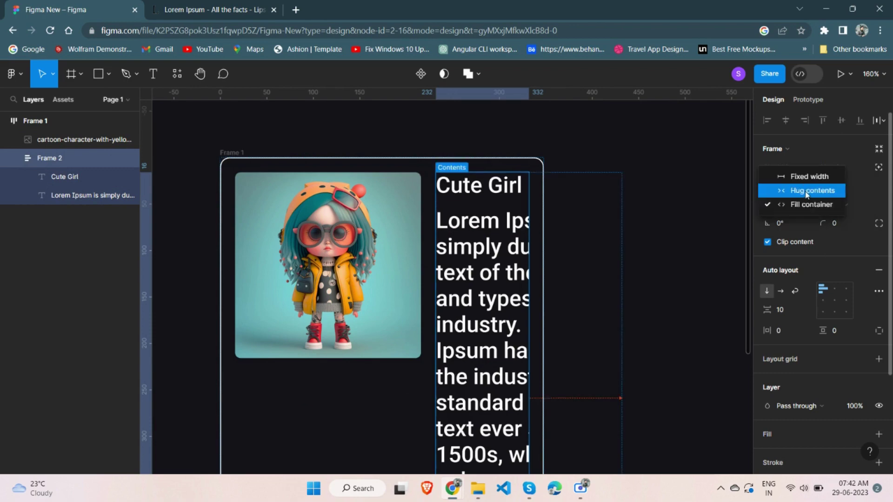
{"action": "left_click", "coordinate": [791, 189]}
{"action": "scroll", "coordinate": [495, 222], "scroll_direction": "down", "scroll_amount": 3}
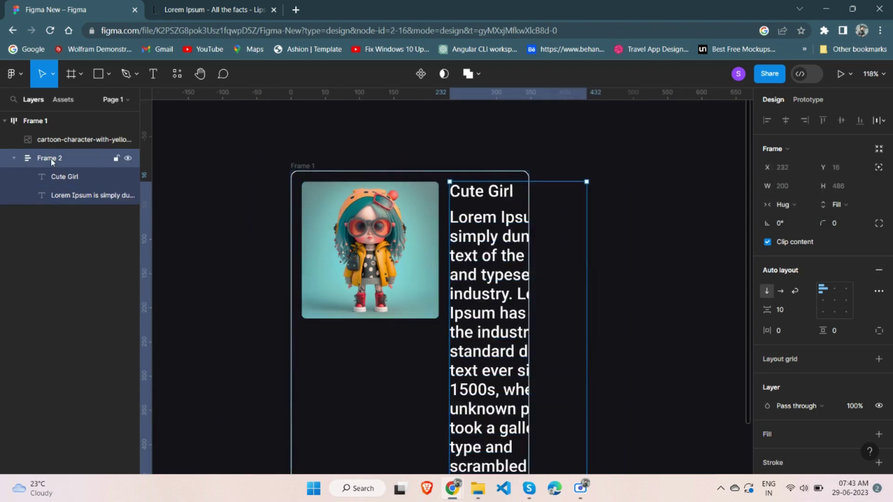
Step: Set the outer Frame 1's width to Hug contents
{"action": "left_click", "coordinate": [15, 121]}
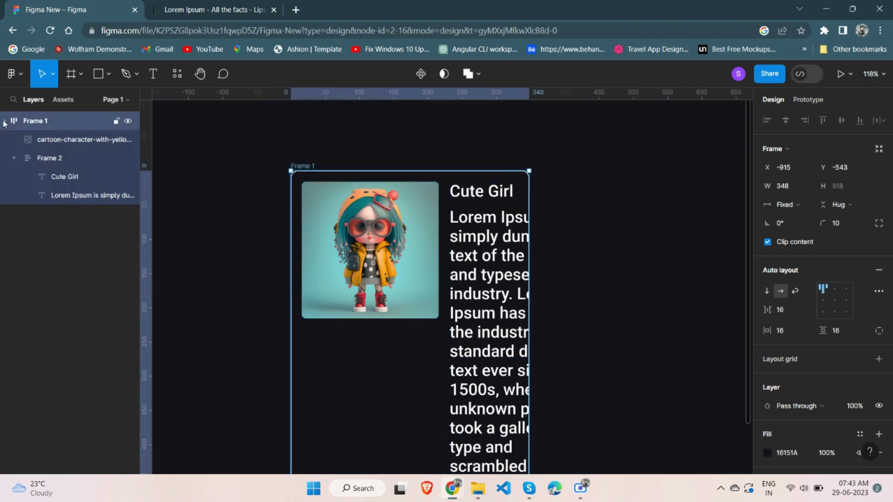
{"action": "left_click", "coordinate": [803, 208]}
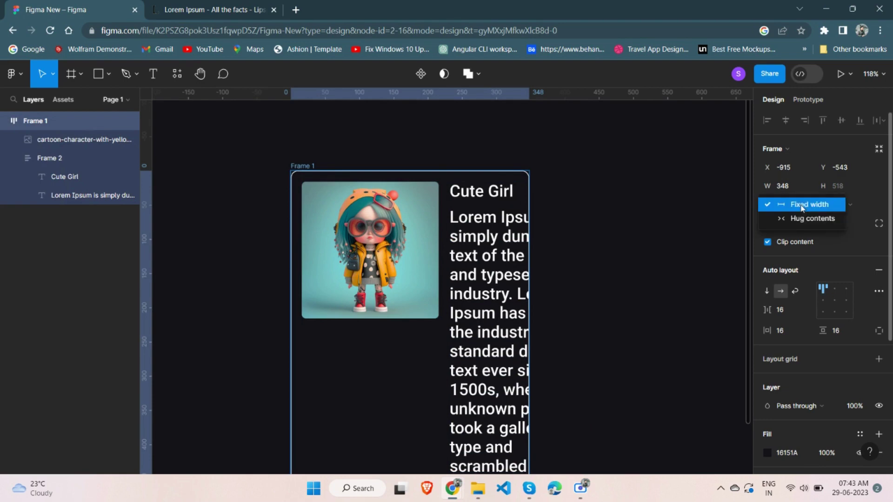
{"action": "left_click", "coordinate": [804, 219]}
{"action": "scroll", "coordinate": [638, 251], "scroll_direction": "down", "scroll_amount": 1}
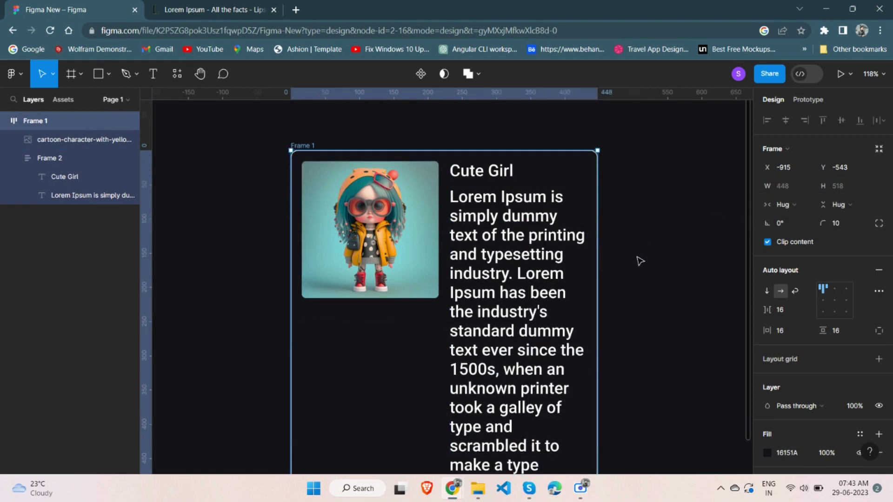
{"action": "scroll", "coordinate": [638, 259], "scroll_direction": "down", "scroll_amount": 3}
{"action": "scroll", "coordinate": [605, 267], "scroll_direction": "down", "scroll_amount": 1}
Step: Set the Lorem Ipsum description's font weight to Regular and its size to 14
{"action": "left_click", "coordinate": [577, 271]}
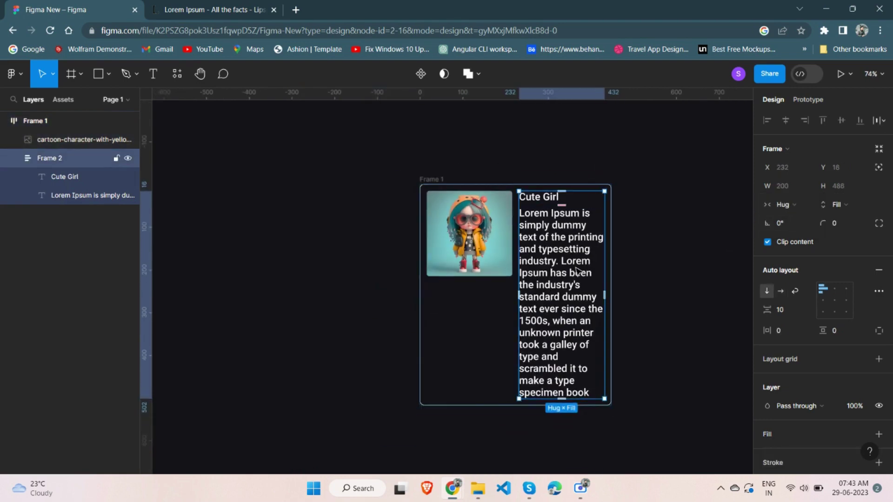
{"action": "left_click", "coordinate": [99, 195]}
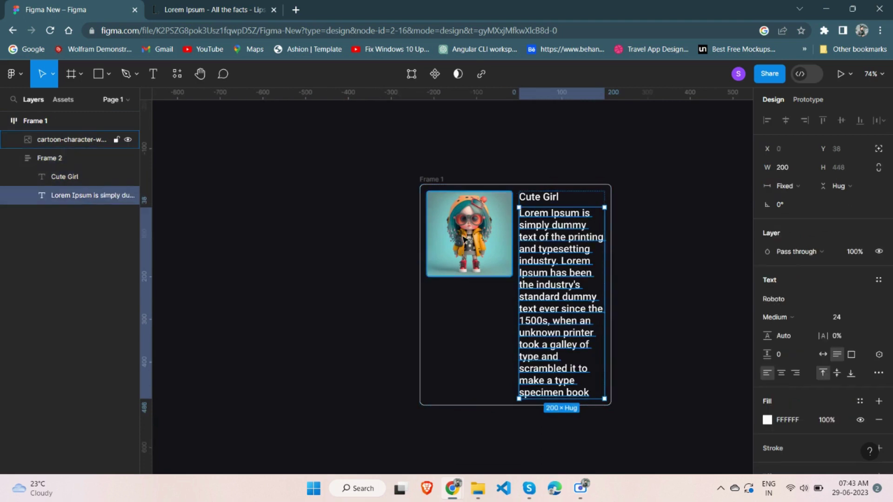
{"action": "left_click", "coordinate": [799, 315]}
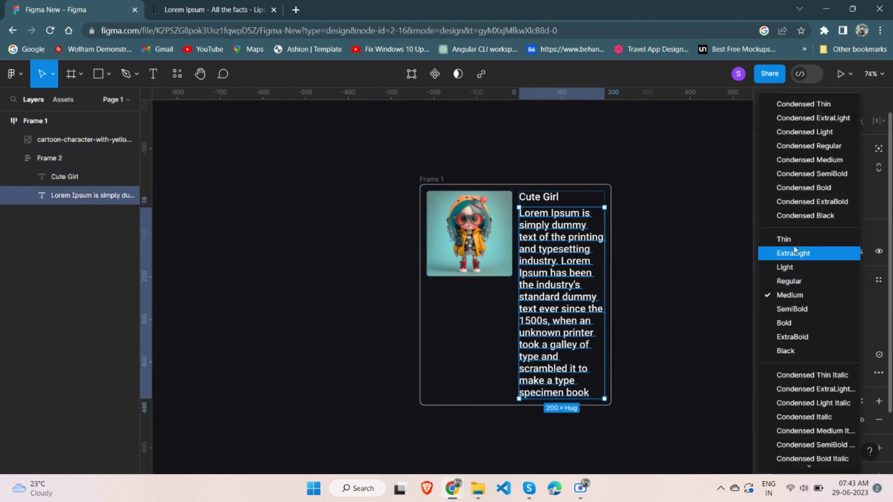
{"action": "left_click", "coordinate": [795, 280]}
{"action": "type", "text": "14"}
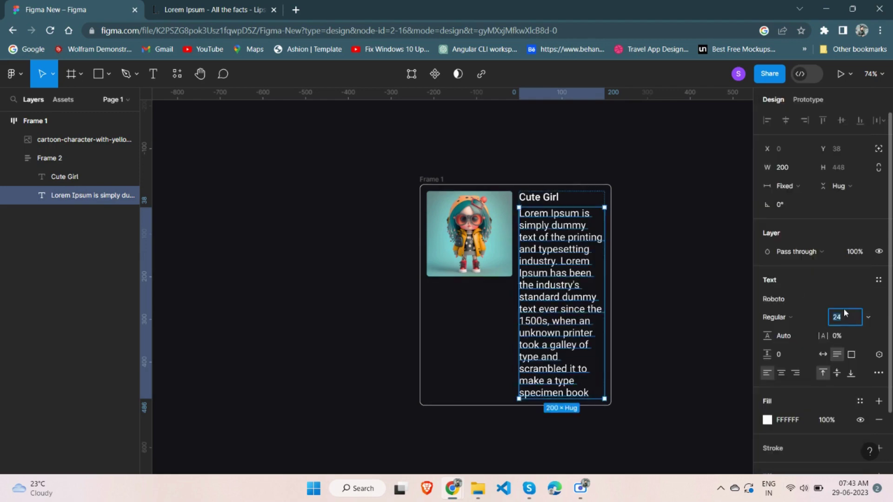
{"action": "key", "text": "Return"}
{"action": "scroll", "coordinate": [649, 242], "scroll_direction": "up", "scroll_amount": 3}
{"action": "scroll", "coordinate": [554, 260], "scroll_direction": "up", "scroll_amount": 3}
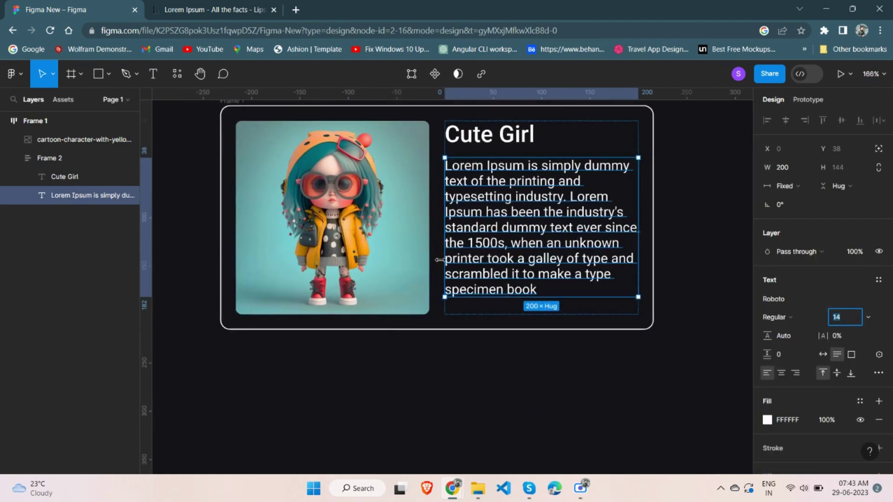
Step: Shorten the Lorem Ipsum passage by deleting everything after "printer took a galley" and end it with a period
{"action": "double_click", "coordinate": [503, 278]}
{"action": "left_click", "coordinate": [524, 290]}
{"action": "left_click_drag", "start_coordinate": [532, 291], "coordinate": [549, 259]}
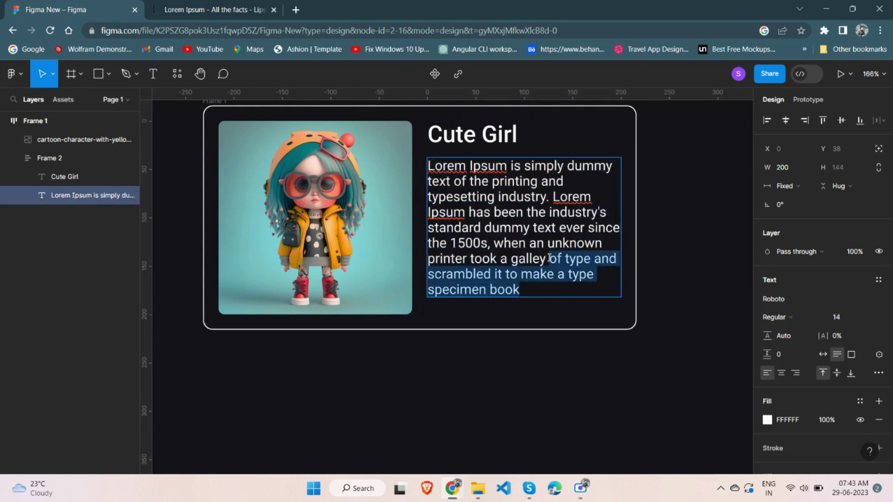
{"action": "key", "text": "BackSpace"}
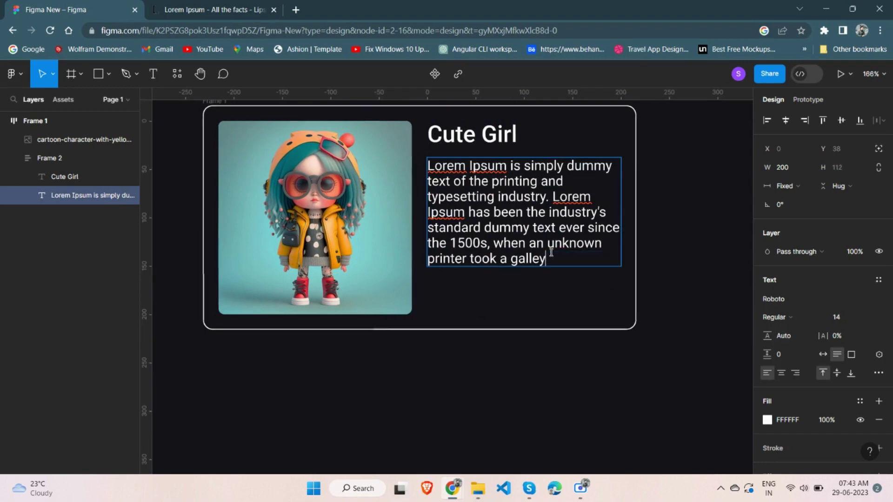
{"action": "type", "text": "."}
{"action": "key", "text": "Escape"}
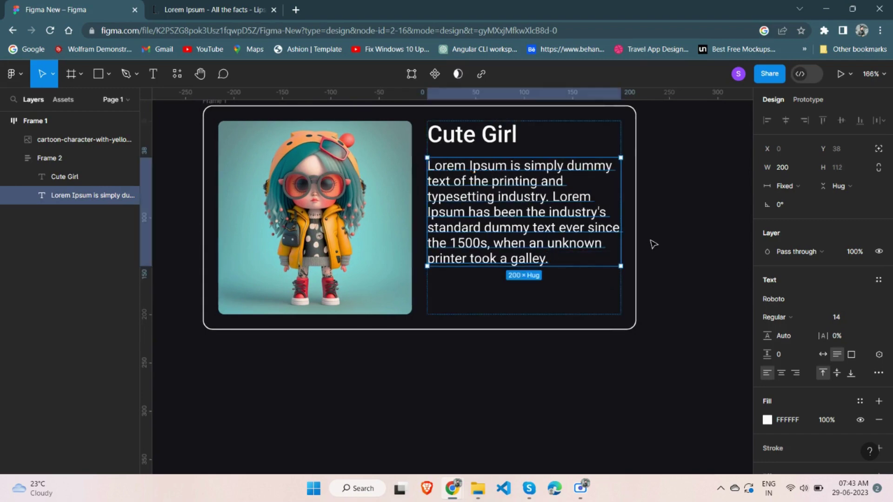
Step: Add a frame below the Lorem Ipsum text inside Frame 2 and set its height to 40
{"action": "left_click", "coordinate": [72, 75]}
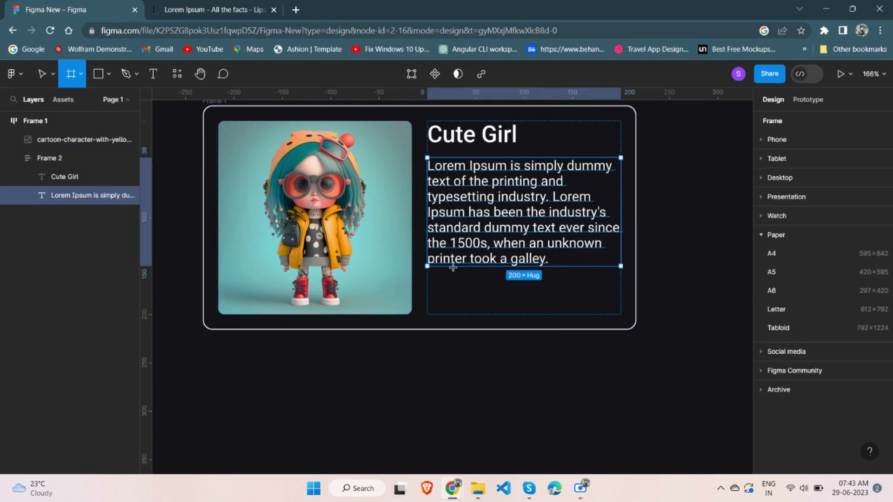
{"action": "left_click", "coordinate": [477, 287]}
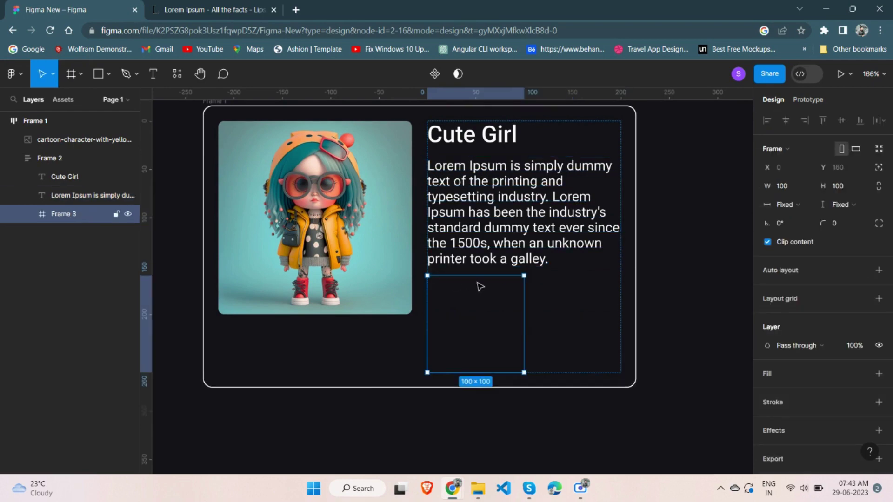
{"action": "left_click", "coordinate": [858, 189]}
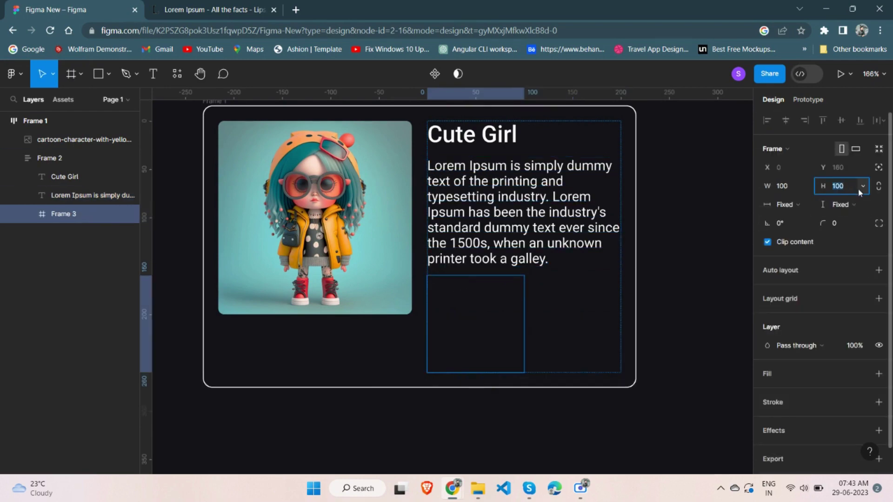
{"action": "type", "text": "40"}
Step: Apply auto layout to the new frame below the description and set its width to Fill container
{"action": "left_click", "coordinate": [881, 271]}
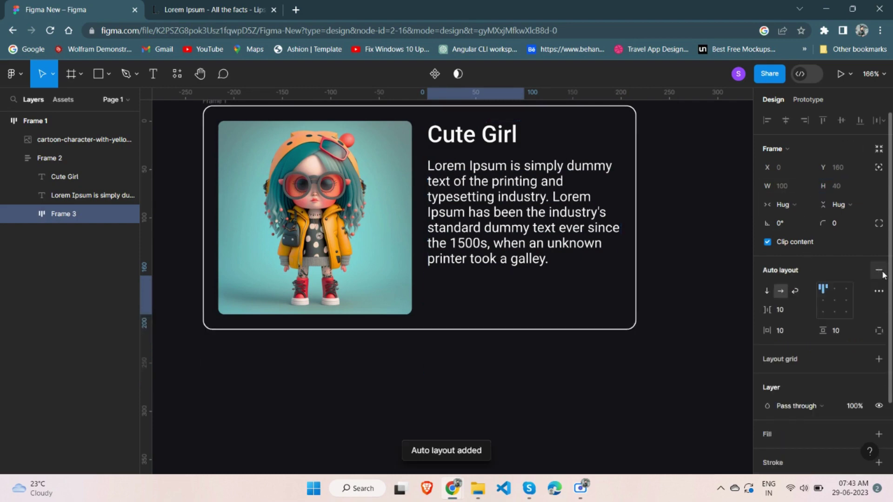
{"action": "left_click", "coordinate": [785, 205]}
{"action": "left_click", "coordinate": [791, 218]}
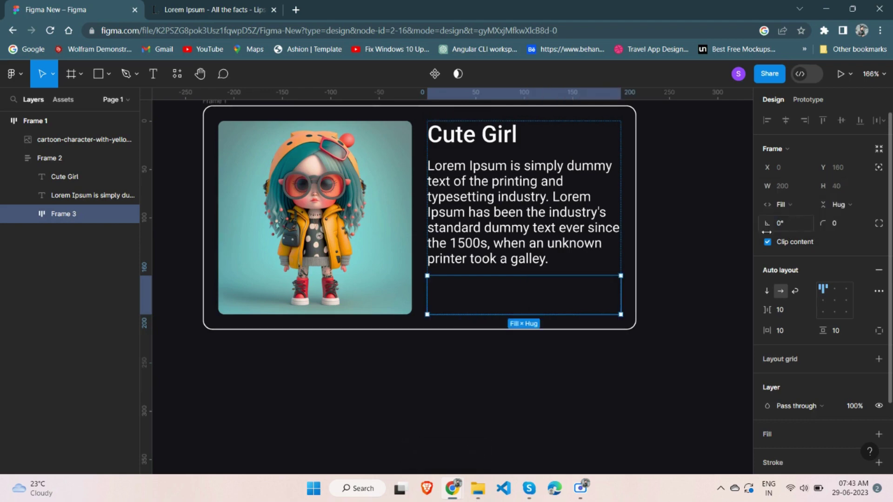
Step: Add a fill to Frame 3 and sample its teal color, 80CFCC, from the cartoon image's background
{"action": "scroll", "coordinate": [776, 344], "scroll_direction": "down", "scroll_amount": 2}
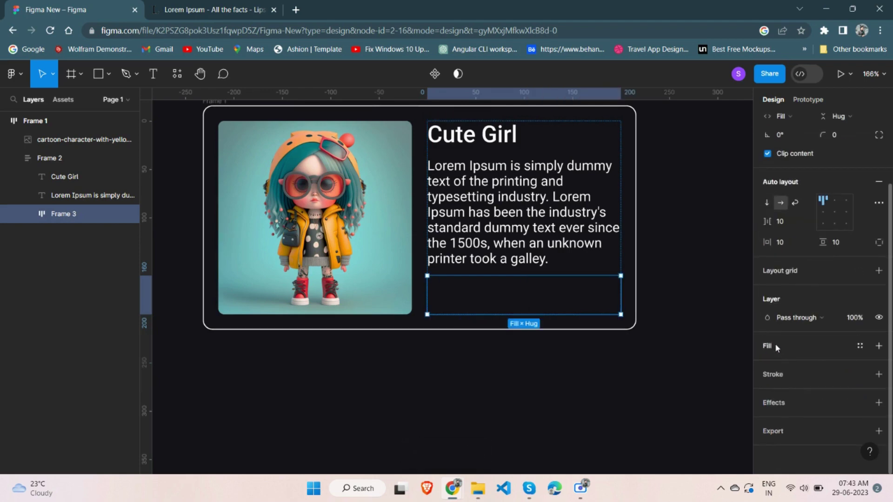
{"action": "left_click", "coordinate": [878, 346]}
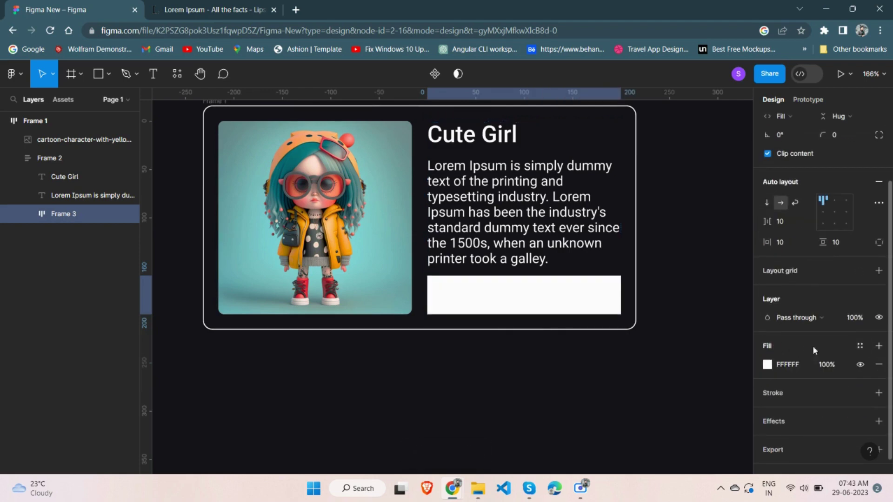
{"action": "left_click", "coordinate": [769, 364]}
{"action": "left_click", "coordinate": [630, 341]}
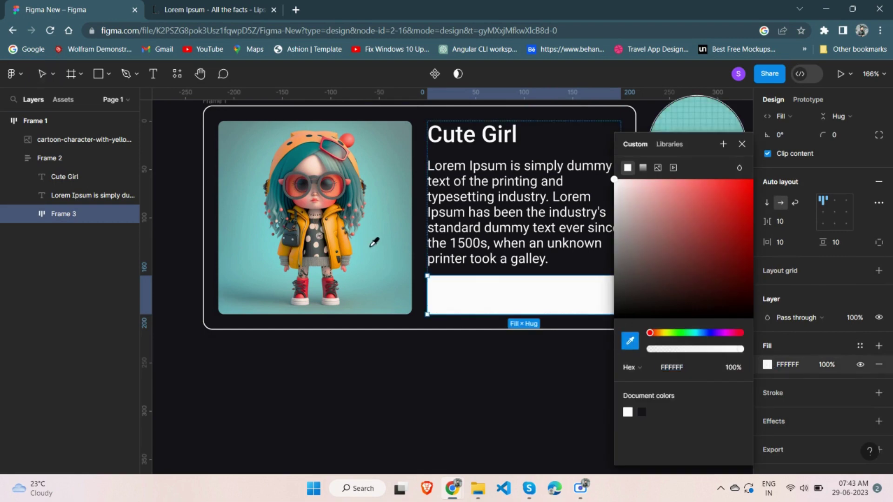
{"action": "left_click", "coordinate": [374, 242]}
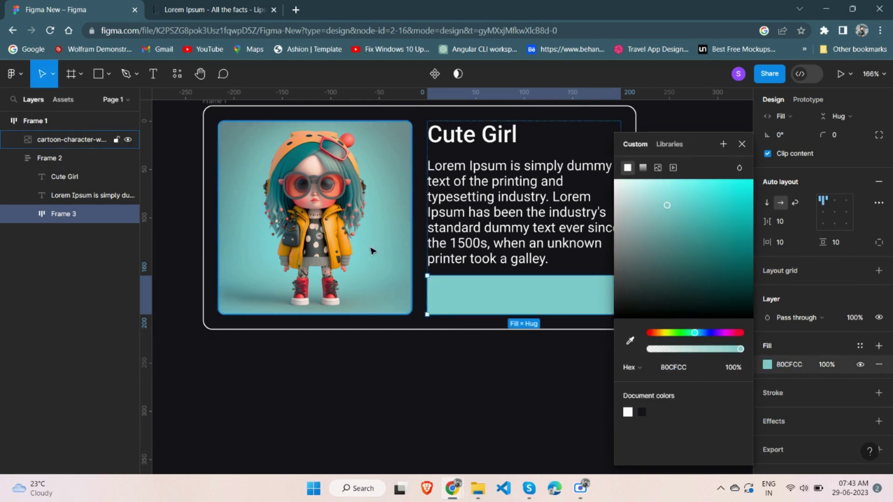
{"action": "left_click", "coordinate": [742, 144]}
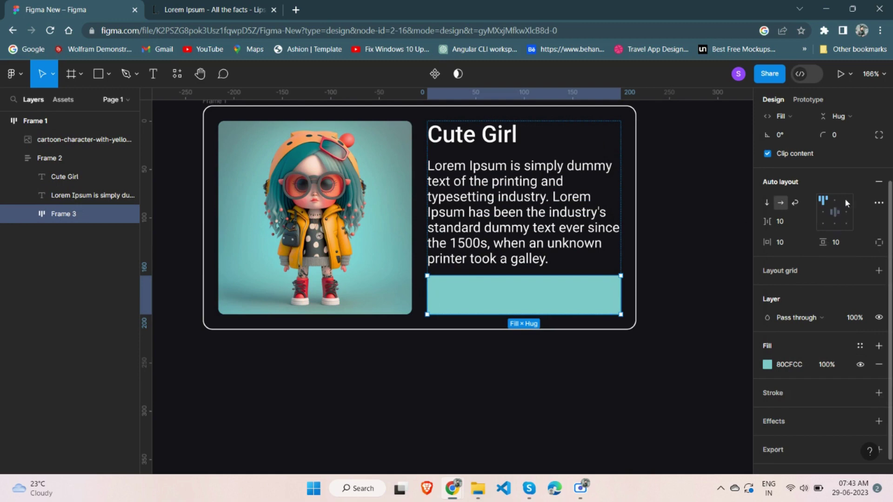
Step: Give the teal Frame 3 a corner radius of 8 and center its auto layout alignment
{"action": "scroll", "coordinate": [847, 190], "scroll_direction": "up", "scroll_amount": 2}
{"action": "left_click", "coordinate": [844, 225]}
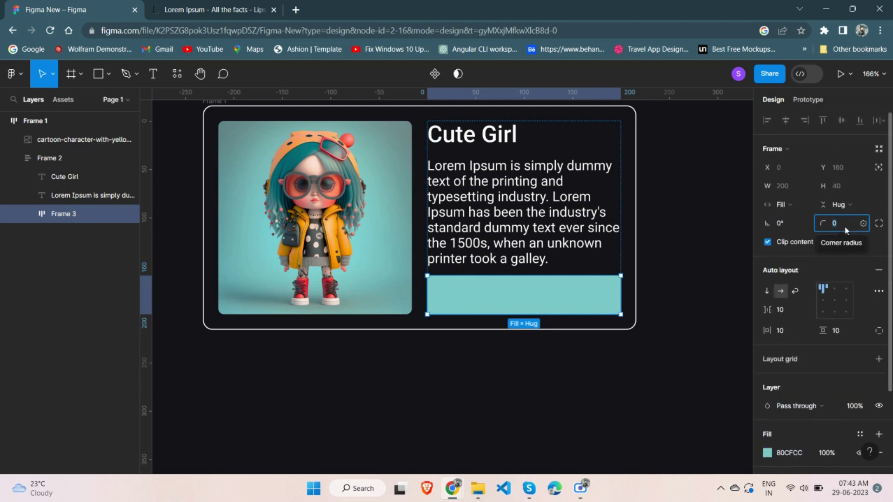
{"action": "type", "text": "8"}
{"action": "key", "text": "Return"}
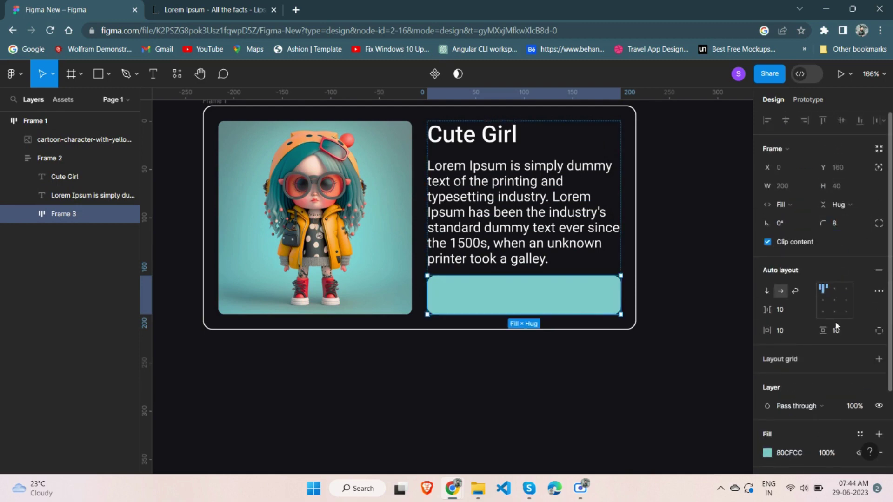
{"action": "left_click", "coordinate": [829, 305]}
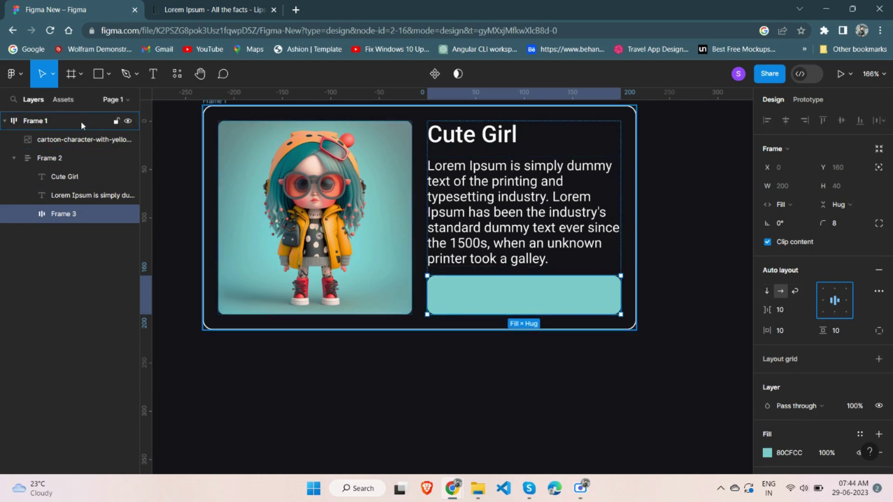
Step: Add a "Learn More" text label inside the teal frame and set its font weight to Medium
{"action": "left_click", "coordinate": [148, 76]}
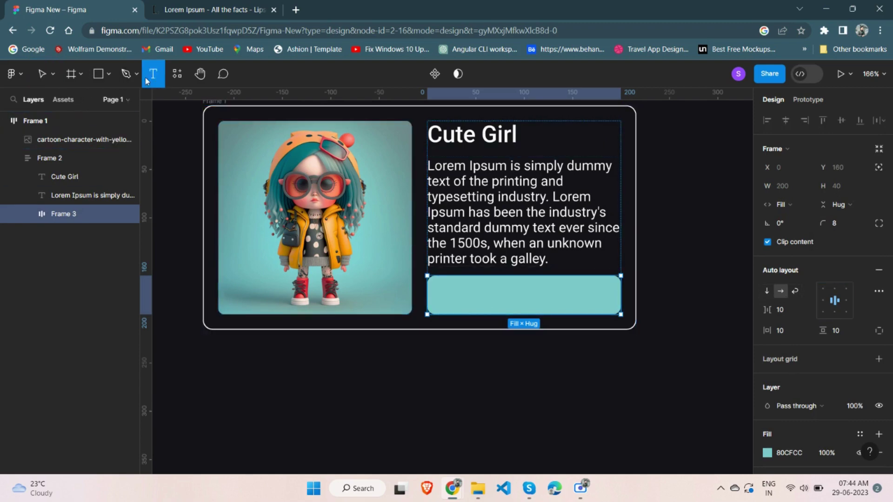
{"action": "left_click", "coordinate": [497, 292]}
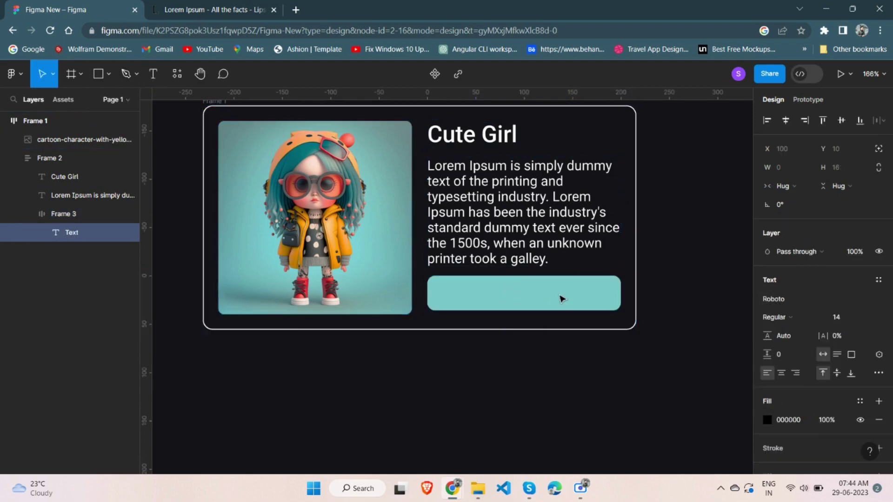
{"action": "type", "text": "Leas"}
{"action": "key", "text": "BackSpace"}
{"action": "key", "text": "BackSpace"}
{"action": "type", "text": "arn"}
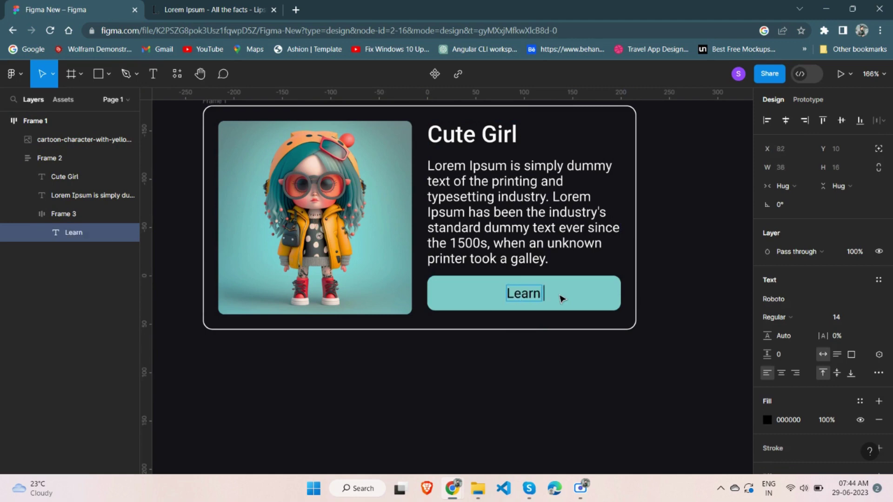
{"action": "type", "text": " More"}
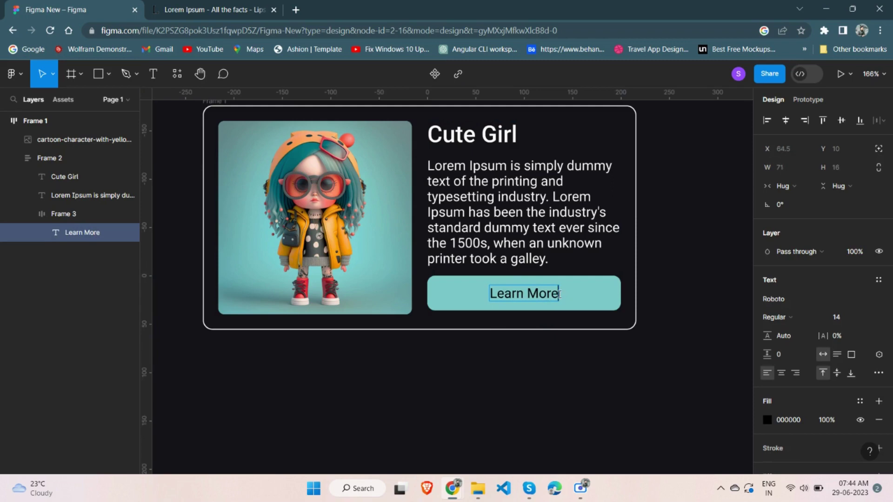
{"action": "key", "text": "Escape"}
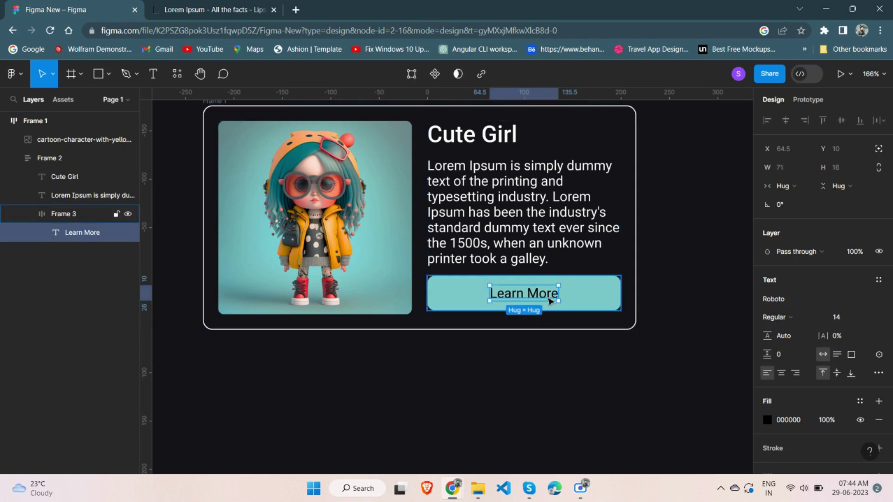
{"action": "left_click", "coordinate": [793, 321]}
{"action": "left_click", "coordinate": [790, 295]}
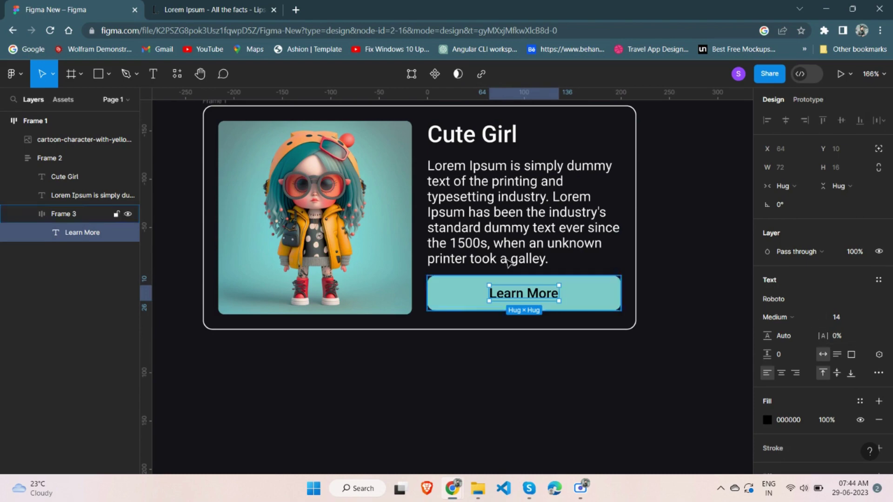
Step: Set the Lorem Ipsum description's font size to 12
{"action": "left_click", "coordinate": [500, 231]}
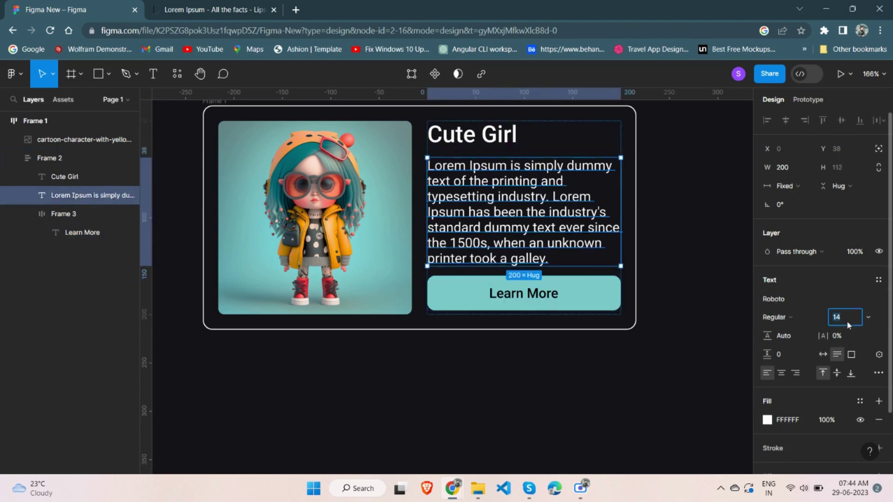
{"action": "type", "text": "12"}
{"action": "key", "text": "Return"}
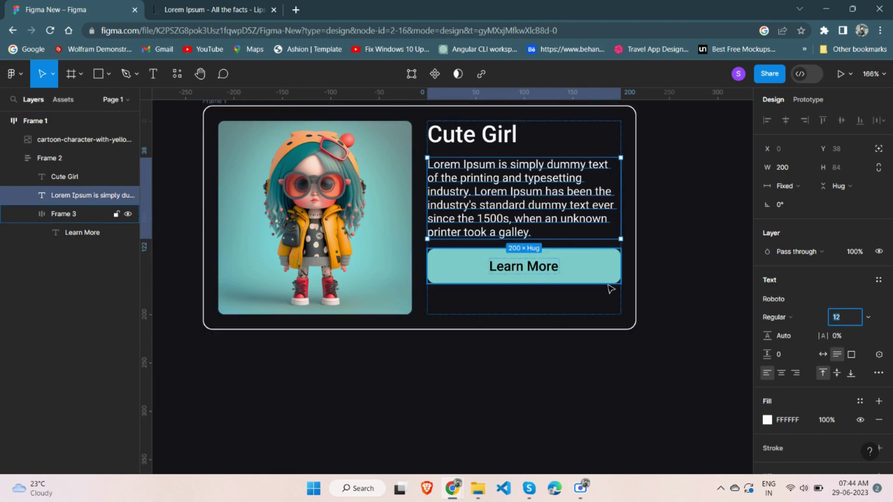
Step: Set Frame 2's vertical item spacing to Auto so its contents spread over the full height, aligned left
{"action": "left_click", "coordinate": [607, 309]}
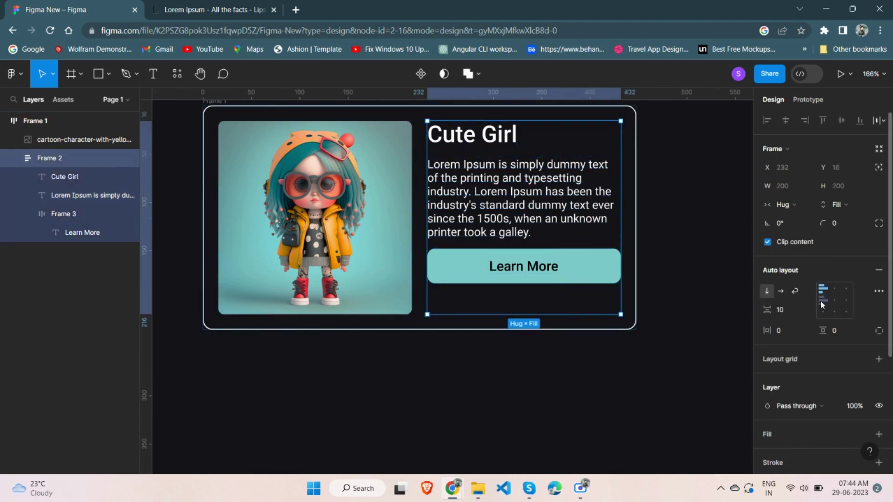
{"action": "double_click", "coordinate": [820, 301]}
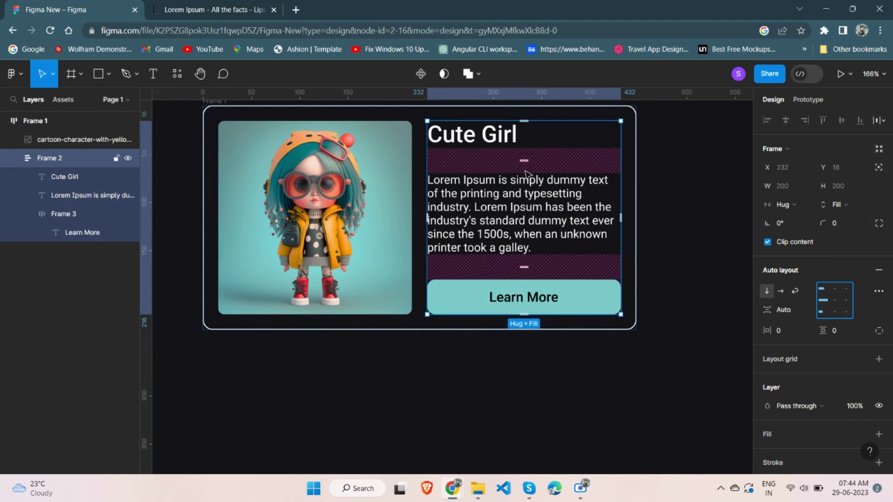
Step: Increase the Lorem Ipsum description's font size to 14
{"action": "left_click", "coordinate": [522, 239]}
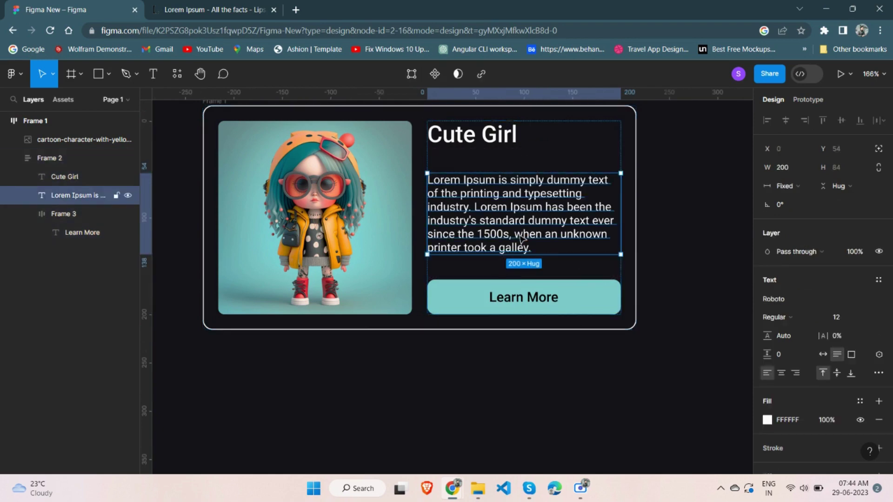
{"action": "left_click", "coordinate": [854, 320]}
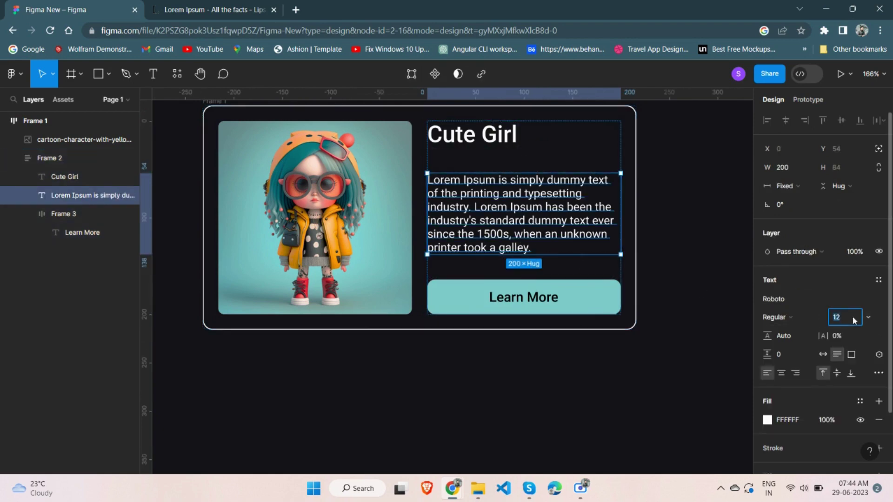
{"action": "key", "text": "Up"}
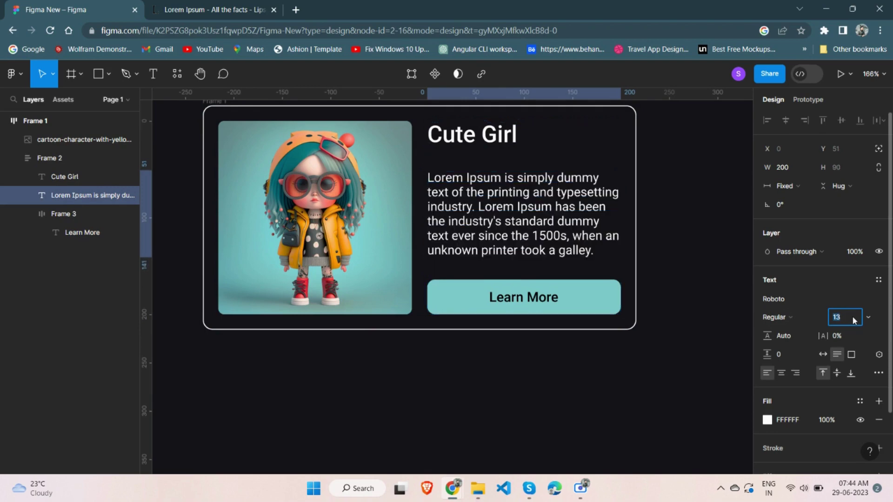
{"action": "key", "text": "Up"}
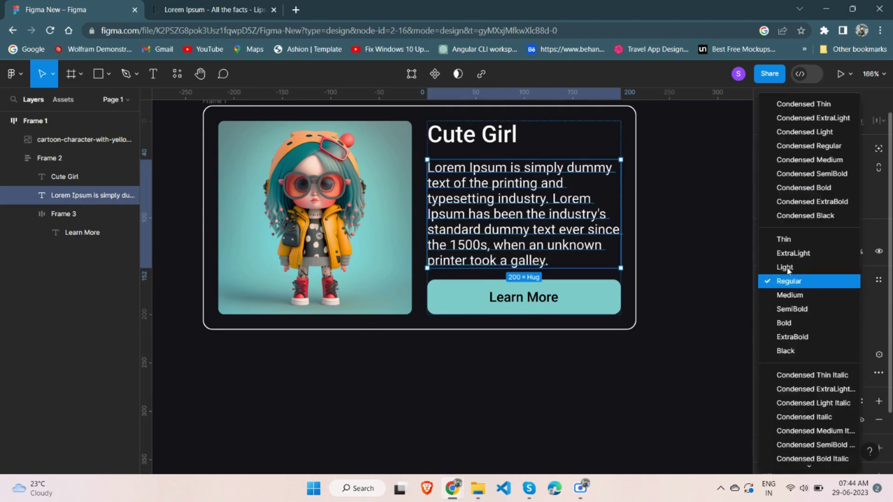
Step: Set the Lorem Ipsum description's font weight to Light
{"action": "left_click", "coordinate": [796, 318]}
{"action": "left_click", "coordinate": [791, 267]}
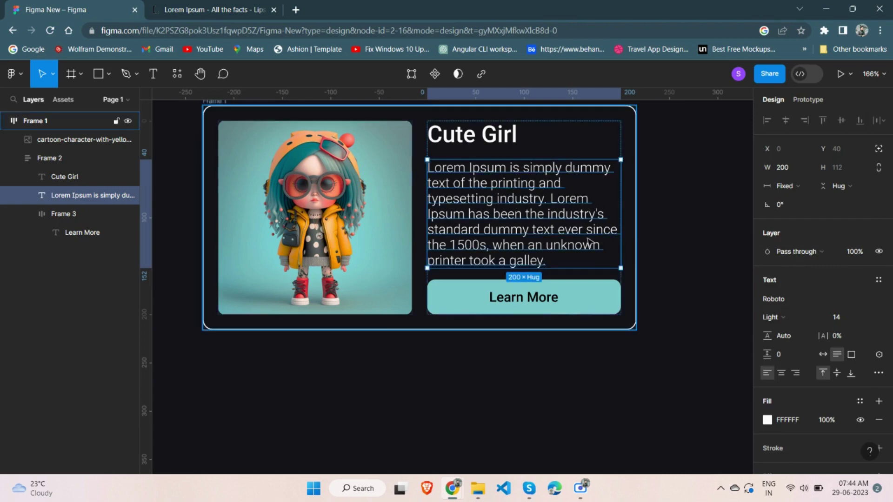
{"action": "left_click", "coordinate": [681, 280]}
Step: Set Frame 2's vertical spacing between items to 12
{"action": "left_click", "coordinate": [583, 280]}
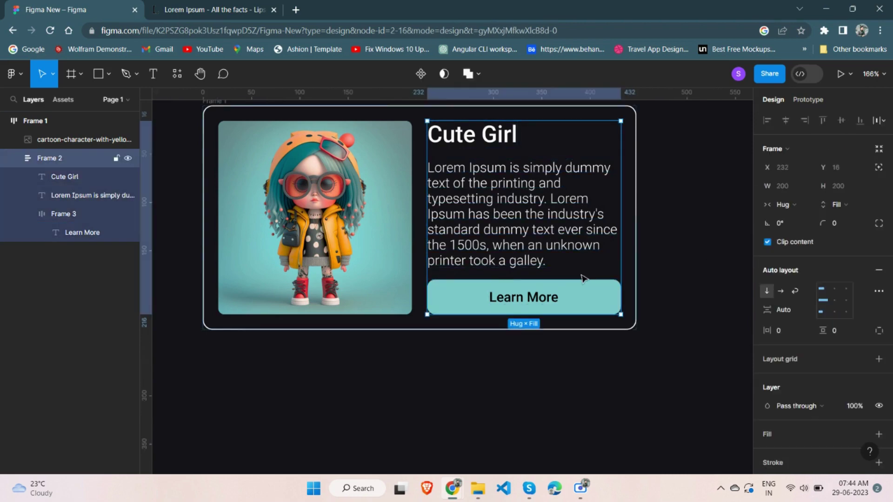
{"action": "left_click", "coordinate": [798, 308]}
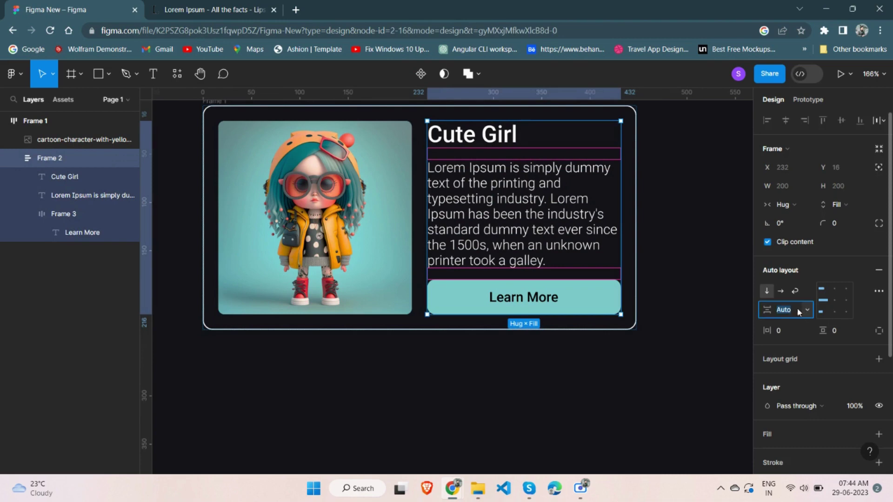
{"action": "type", "text": "10"}
{"action": "key", "text": "Return"}
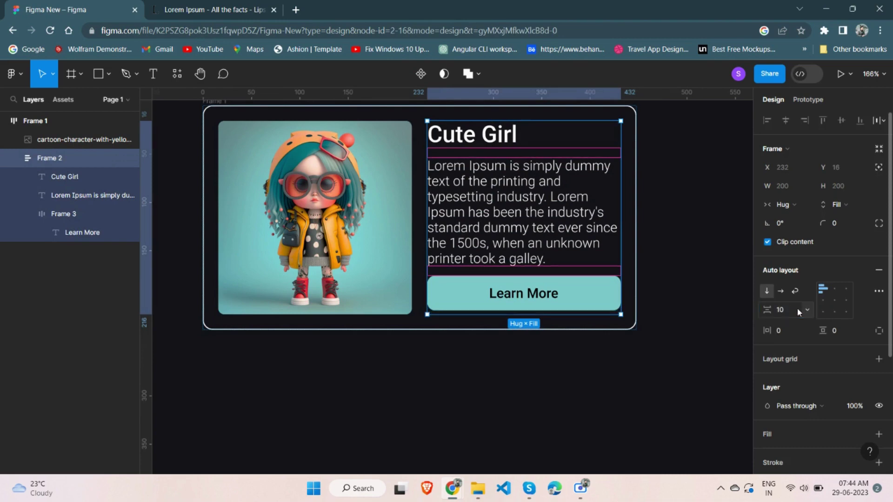
{"action": "left_click", "coordinate": [786, 309]}
{"action": "key", "text": "Up"}
{"action": "key", "text": "Up"}
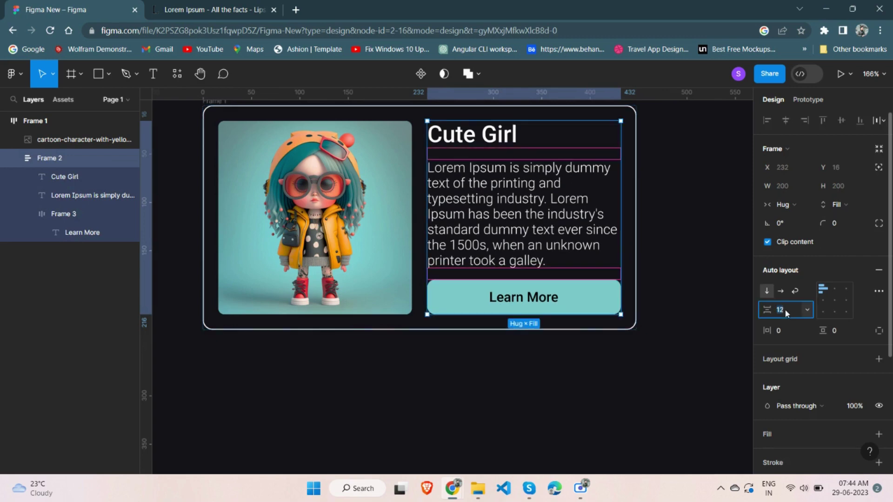
{"action": "left_click", "coordinate": [665, 228]}
{"action": "scroll", "coordinate": [541, 263], "scroll_direction": "down", "scroll_amount": 1}
{"action": "scroll", "coordinate": [541, 263], "scroll_direction": "down", "scroll_amount": 2}
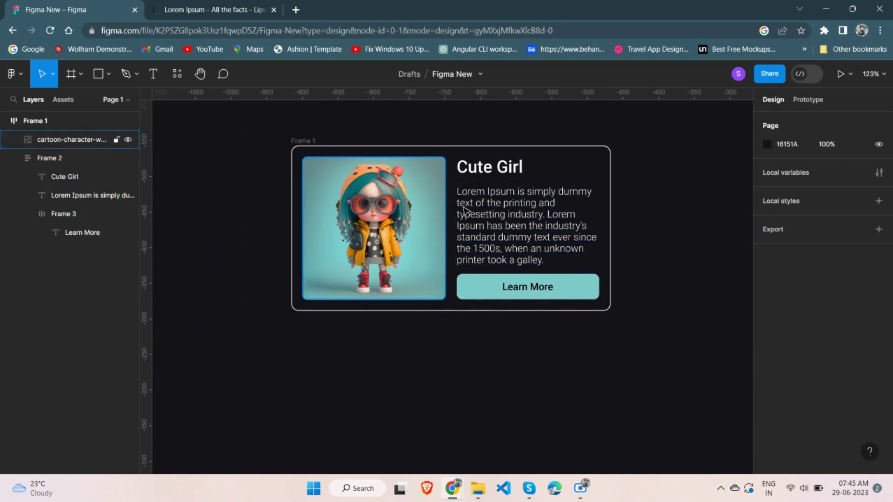
{"action": "scroll", "coordinate": [352, 163], "scroll_direction": "up", "scroll_amount": 1}
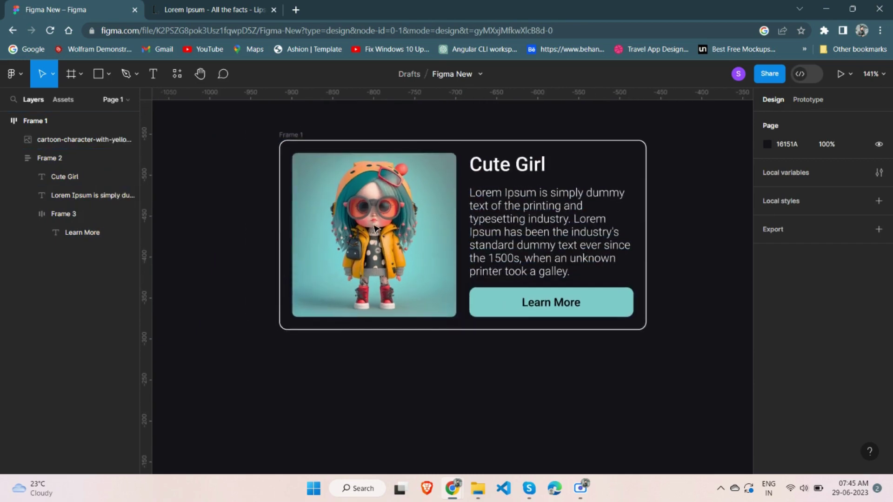
Step: Add a minimum width of 448 to Frame 1
{"action": "left_click", "coordinate": [295, 136]}
{"action": "left_click", "coordinate": [296, 136]}
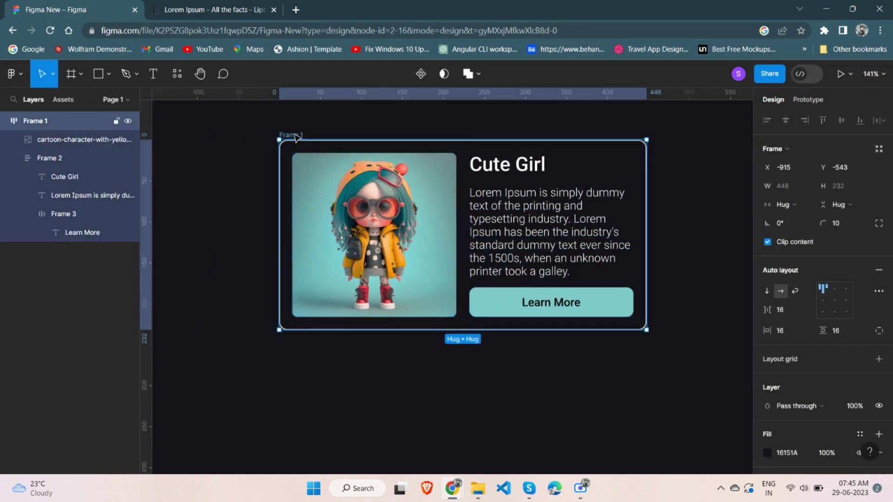
{"action": "scroll", "coordinate": [299, 141], "scroll_direction": "up", "scroll_amount": 1}
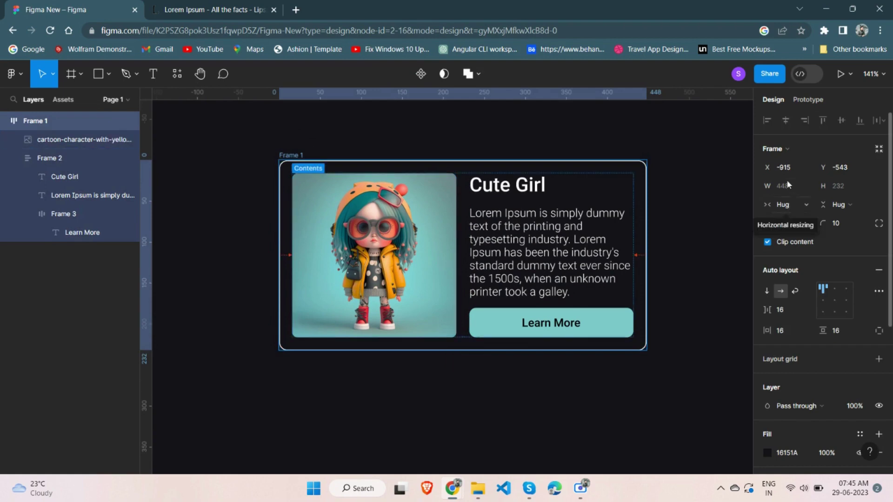
{"action": "left_click", "coordinate": [809, 186]}
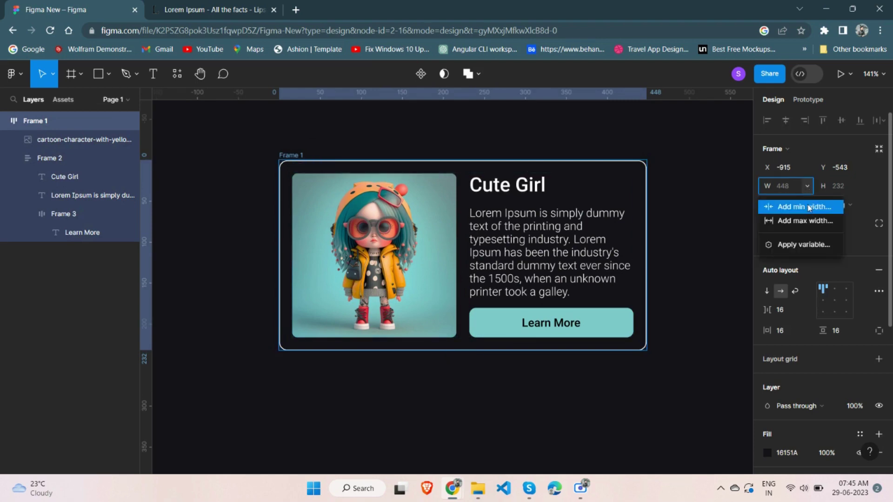
{"action": "left_click", "coordinate": [810, 211]}
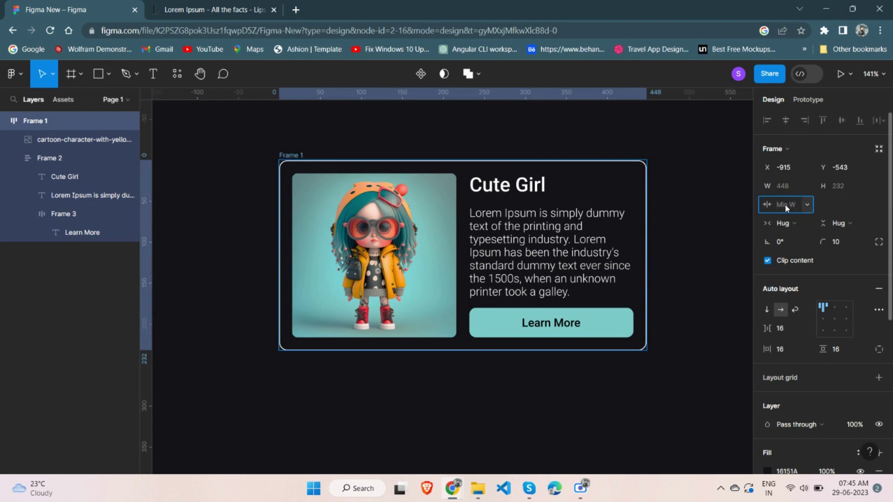
{"action": "type", "text": "448"}
{"action": "key", "text": "Return"}
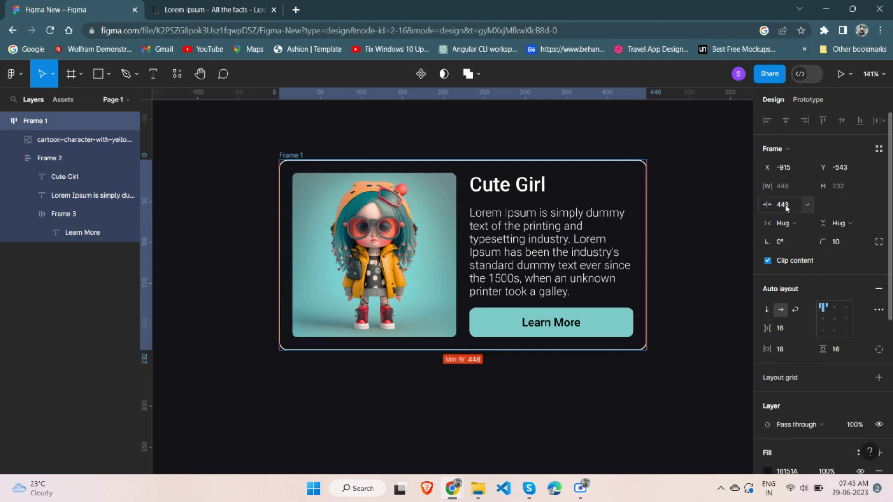
Step: Change Frame 1's minimum width to 200
{"action": "left_click", "coordinate": [808, 187]}
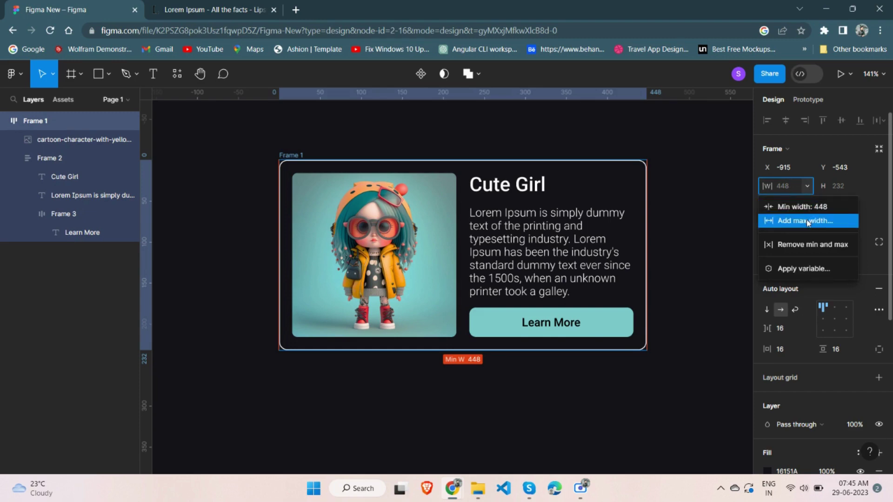
{"action": "left_click", "coordinate": [809, 211]}
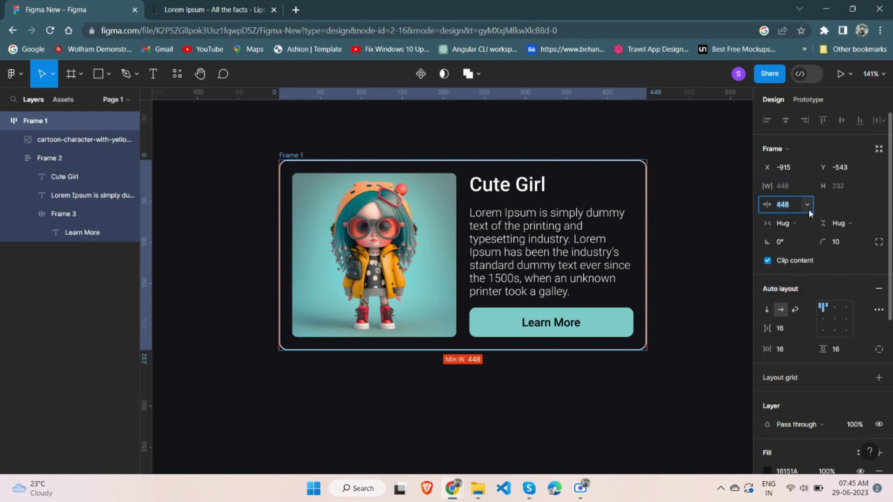
{"action": "type", "text": "200"}
{"action": "key", "text": "Return"}
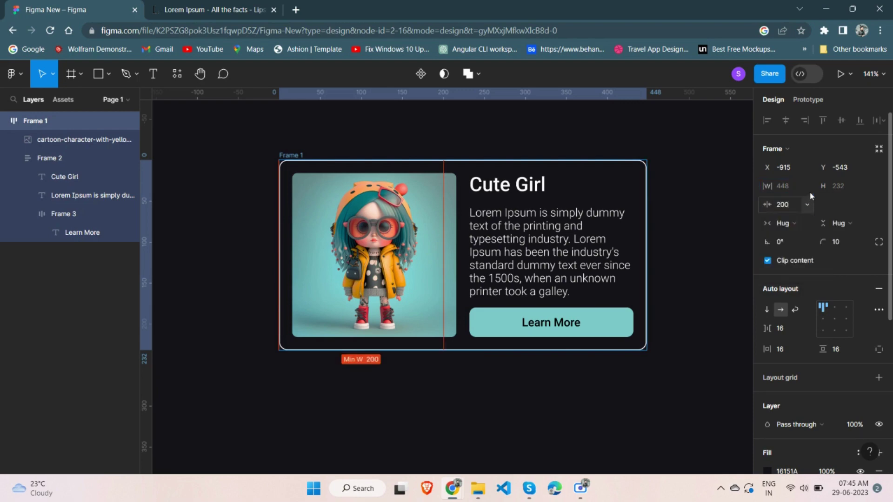
Step: Add a maximum width of 448 to Frame 1
{"action": "left_click", "coordinate": [808, 205]}
{"action": "left_click", "coordinate": [798, 224]}
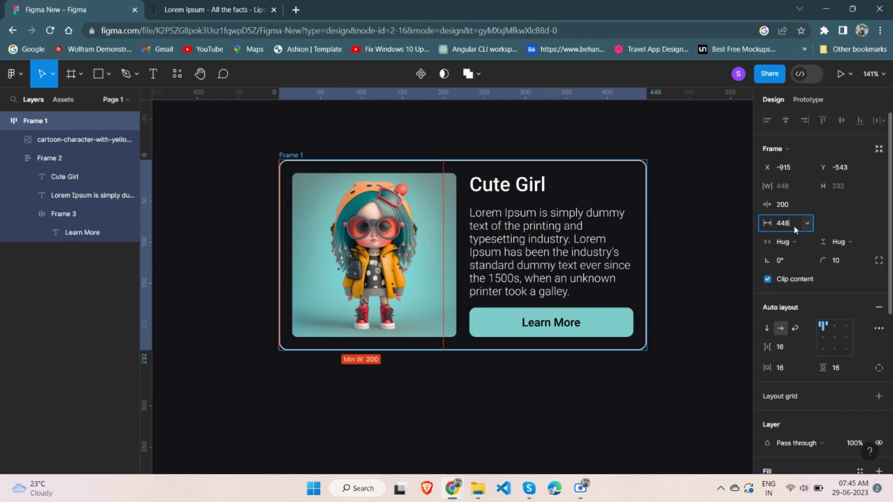
{"action": "key", "text": "Return"}
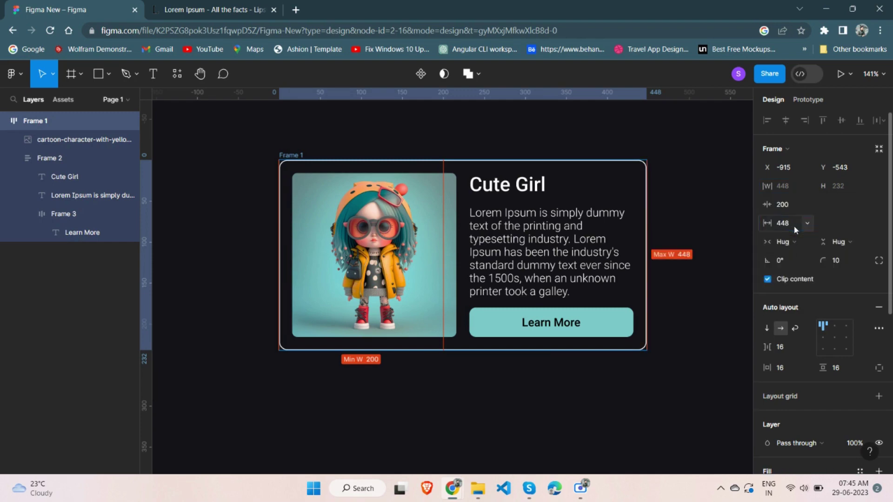
Step: Add a minimum width of 200 to Frame 2, the frame holding the title, description and button
{"action": "left_click", "coordinate": [530, 220]}
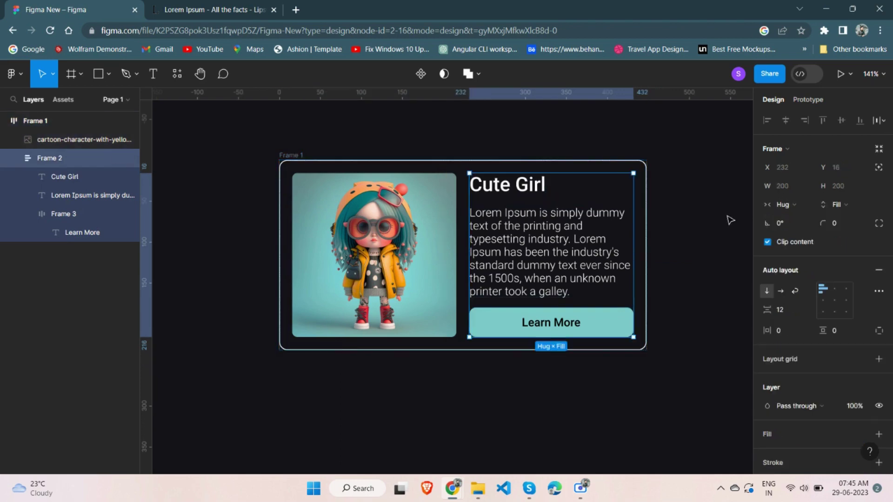
{"action": "left_click", "coordinate": [786, 210]}
{"action": "left_click", "coordinate": [787, 210]}
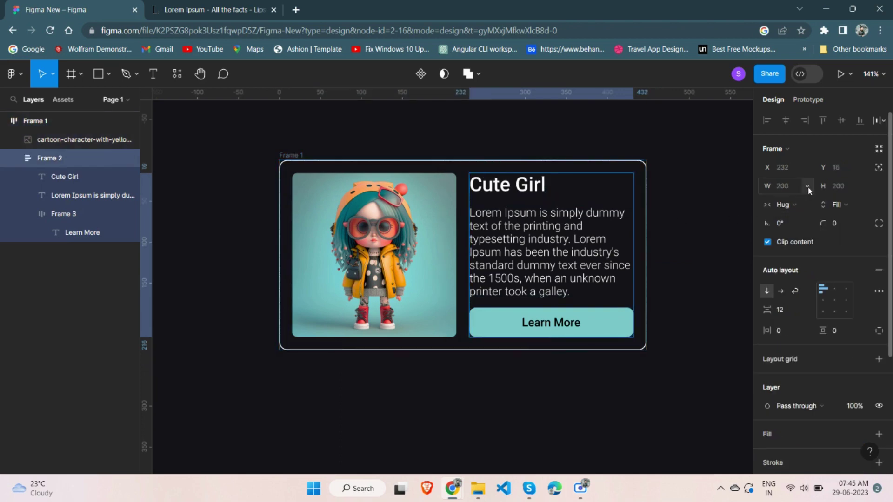
{"action": "left_click", "coordinate": [808, 186]}
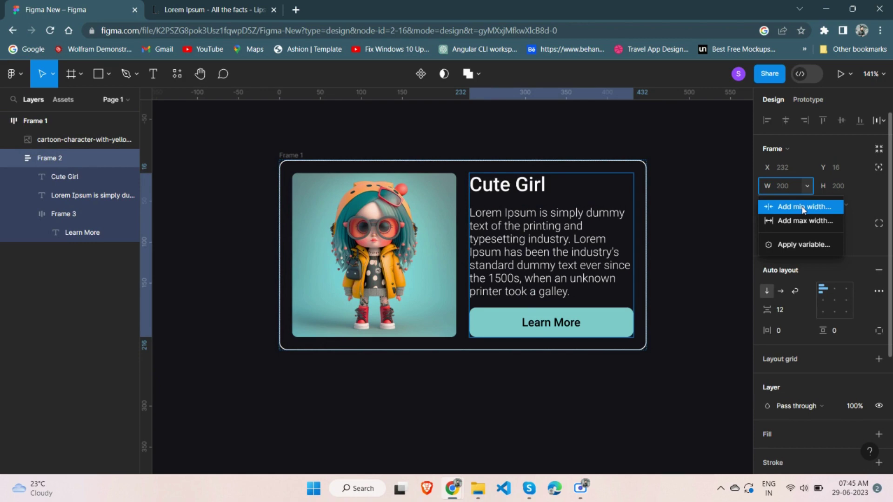
{"action": "left_click", "coordinate": [803, 209]}
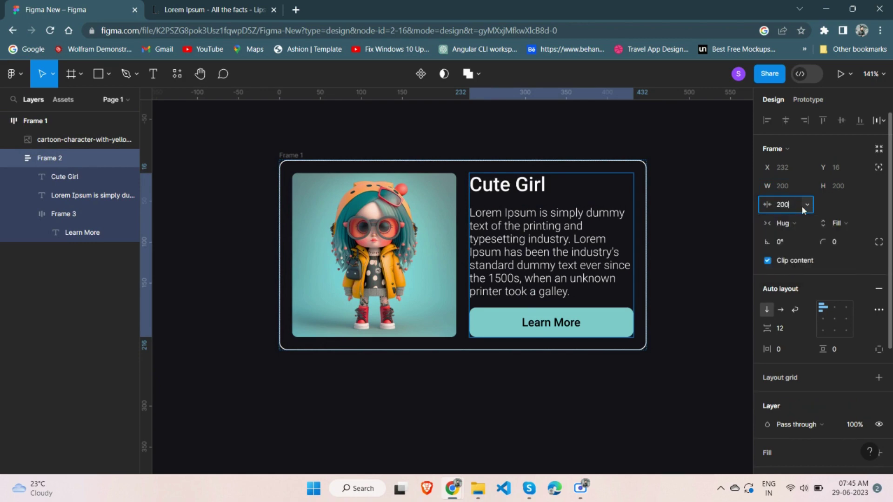
{"action": "key", "text": "Return"}
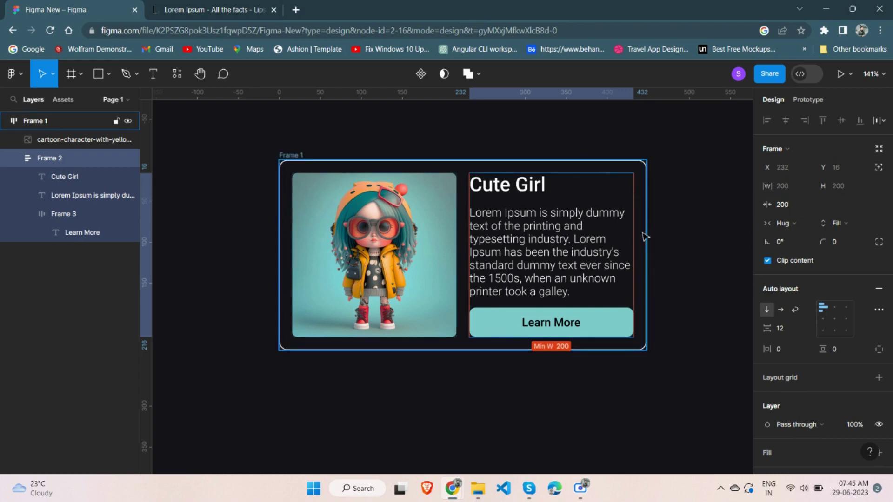
Step: Switch Frame 1's auto layout to Wrap and narrow the frame to 232 wide so the text stacks under the image
{"action": "left_click", "coordinate": [304, 156]}
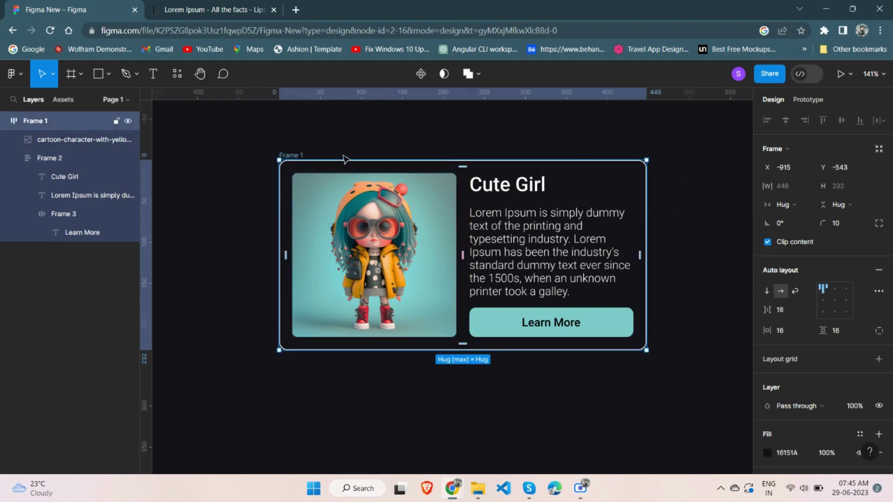
{"action": "left_click", "coordinate": [796, 292]}
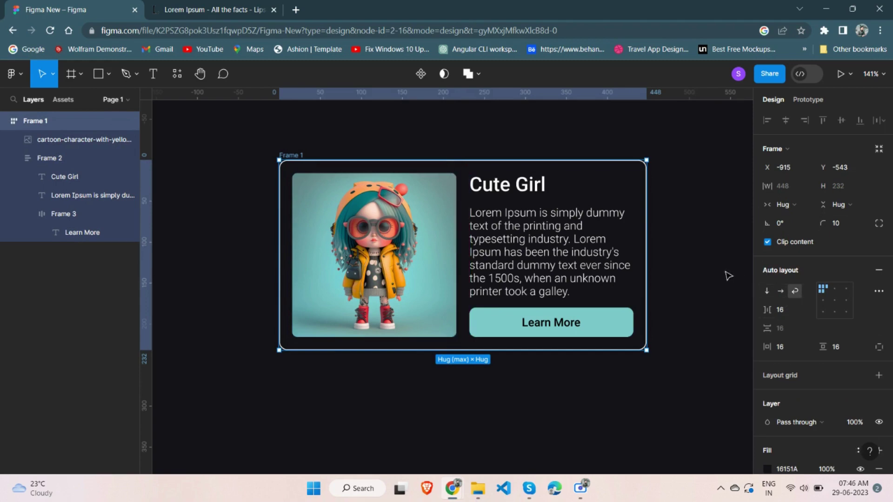
{"action": "left_click_drag", "start_coordinate": [648, 268], "coordinate": [488, 266]}
{"action": "scroll", "coordinate": [502, 267], "scroll_direction": "down", "scroll_amount": 1}
{"action": "scroll", "coordinate": [502, 268], "scroll_direction": "down", "scroll_amount": 3}
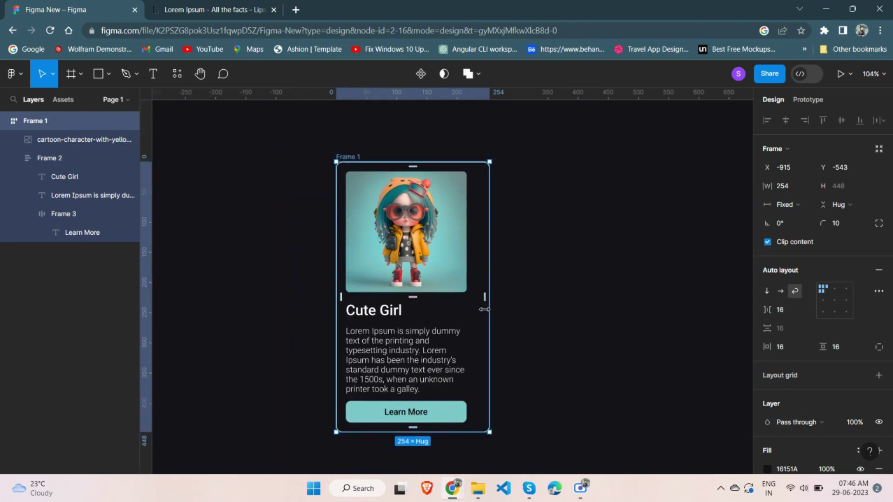
{"action": "left_click_drag", "start_coordinate": [491, 308], "coordinate": [473, 312]}
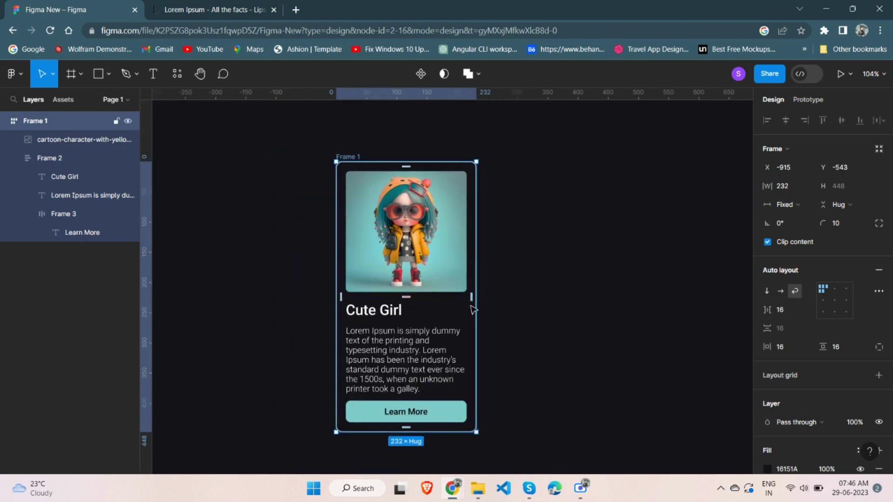
{"action": "mouse_move", "coordinate": [476, 312]}
{"action": "left_mouse_down"}
{"action": "mouse_move", "coordinate": [634, 313]}
{"action": "mouse_move", "coordinate": [460, 309]}
{"action": "mouse_move", "coordinate": [487, 308]}
{"action": "mouse_move", "coordinate": [476, 312]}
{"action": "left_mouse_up"}
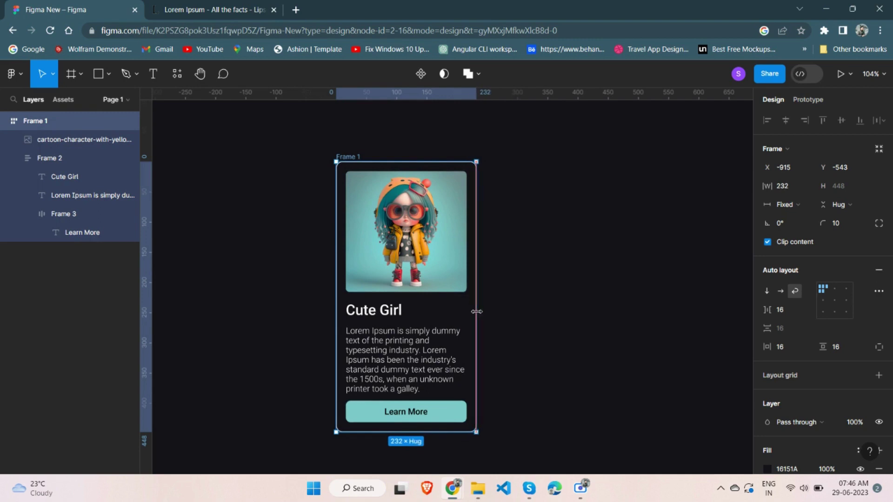
Step: Set Frame 1's minimum width to 232 and deselect the frame
{"action": "left_click", "coordinate": [791, 188]}
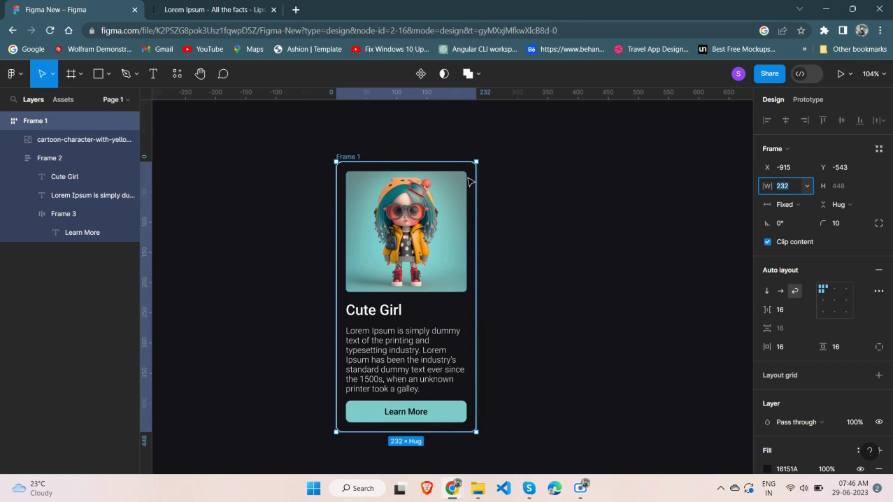
{"action": "left_click", "coordinate": [365, 155]}
{"action": "left_click", "coordinate": [365, 156]}
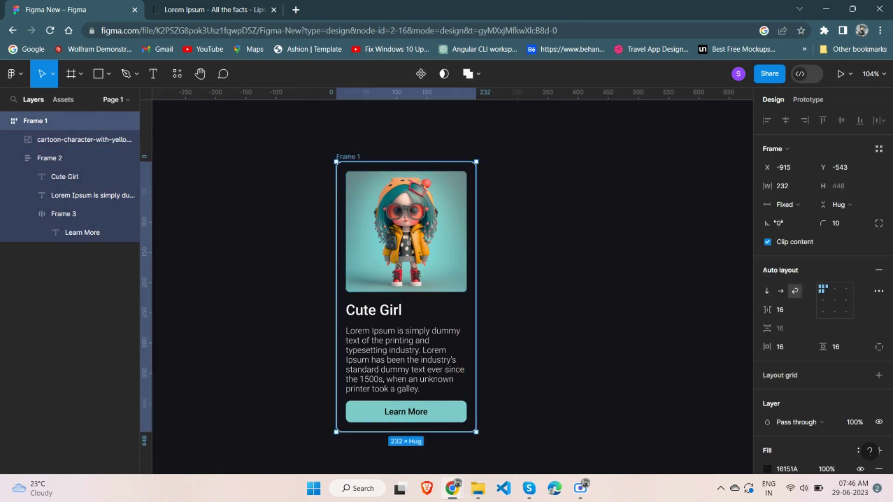
{"action": "left_click", "coordinate": [807, 186]}
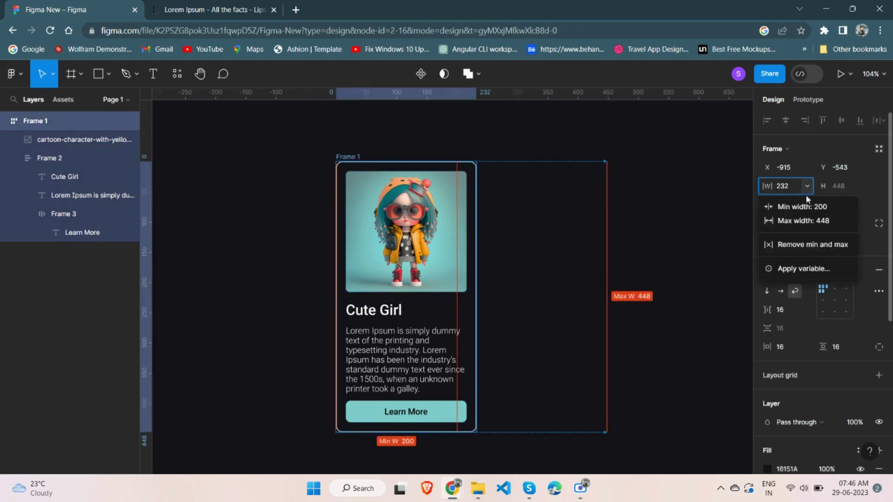
{"action": "left_click", "coordinate": [807, 203]}
{"action": "type", "text": "232"}
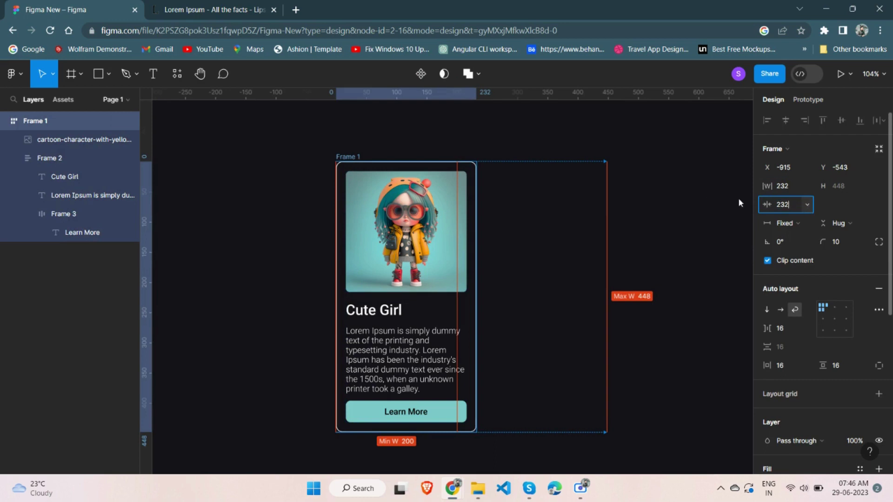
{"action": "key", "text": "Return"}
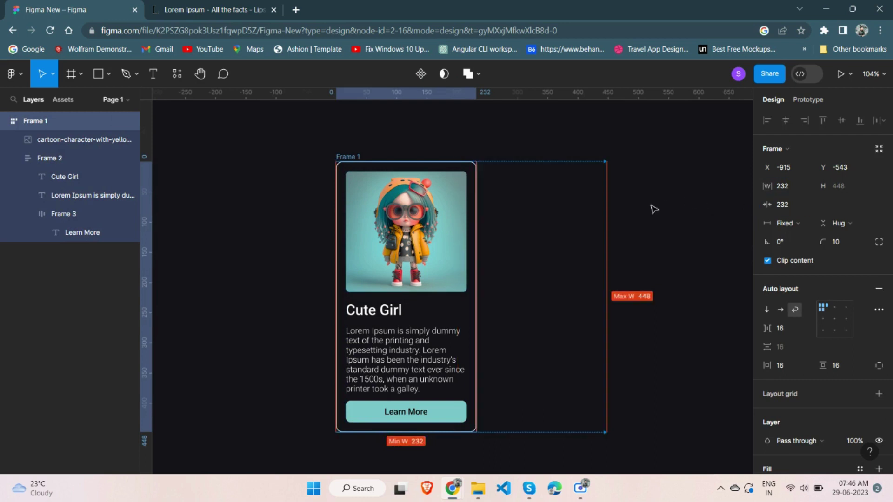
{"action": "left_click", "coordinate": [651, 212]}
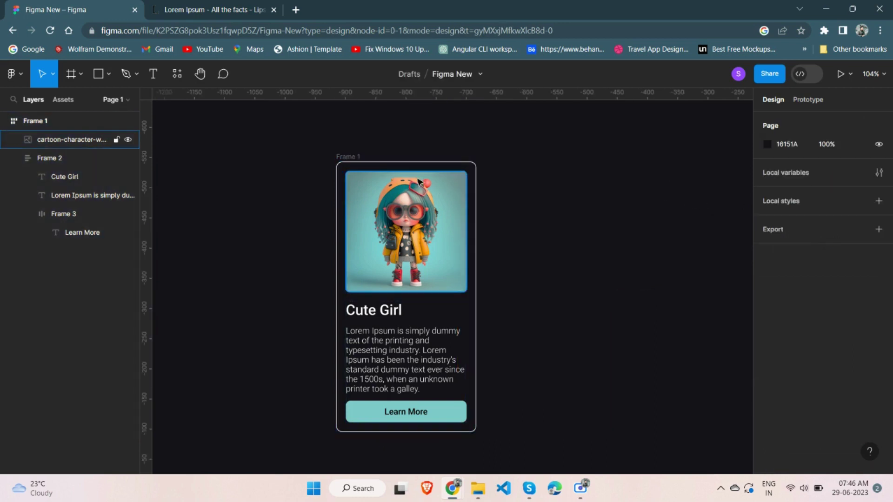
Step: Widen Frame 1 to its maximum width of 448 so the image and text sit side by side
{"action": "left_click", "coordinate": [479, 266]}
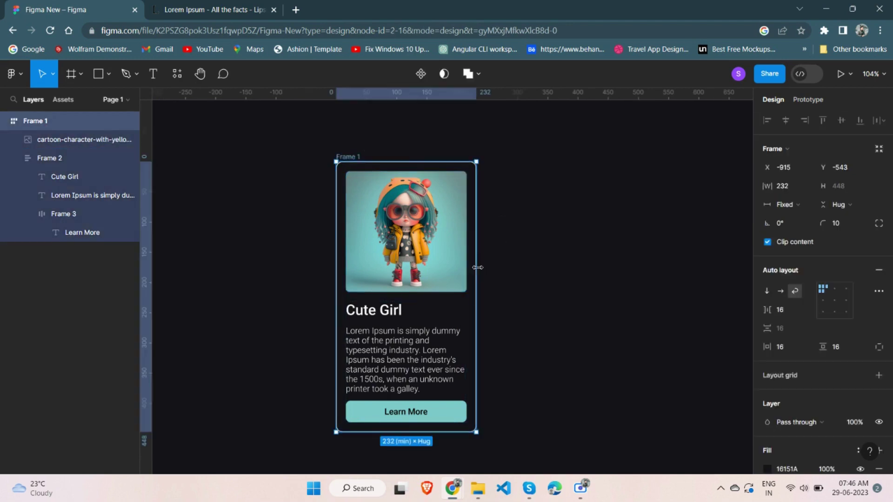
{"action": "left_click_drag", "start_coordinate": [480, 268], "coordinate": [644, 257]}
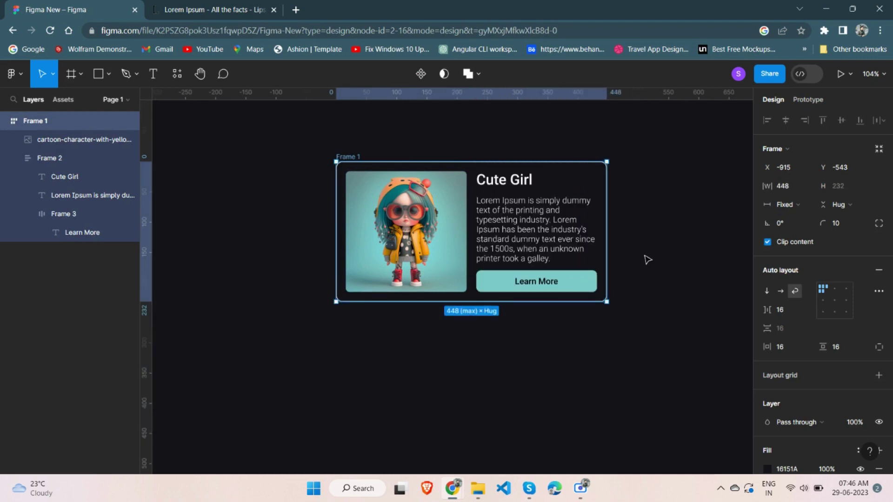
{"action": "left_click", "coordinate": [634, 253]}
{"action": "scroll", "coordinate": [623, 254], "scroll_direction": "up", "scroll_amount": 2}
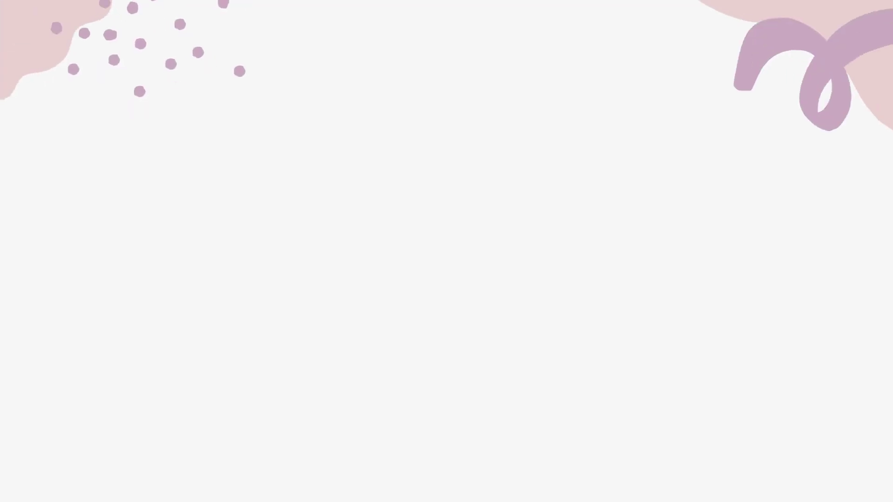